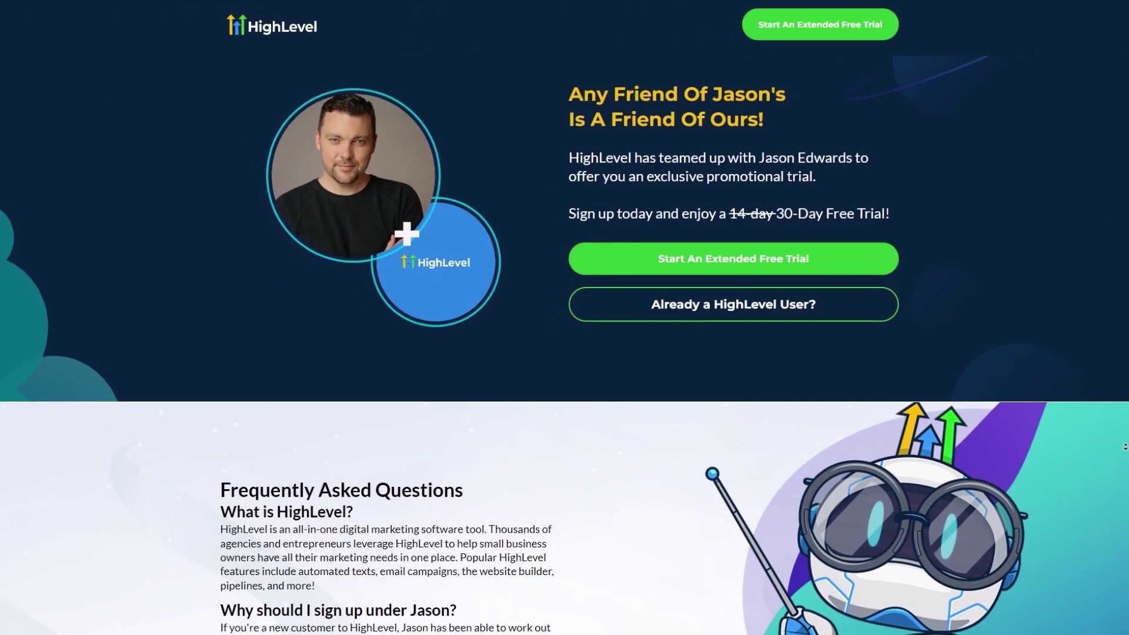
- Scroll through the Social Planner account stats showing post counts 10, 10, 9, 8 and 4
scroll(1125, 447, down, 1)
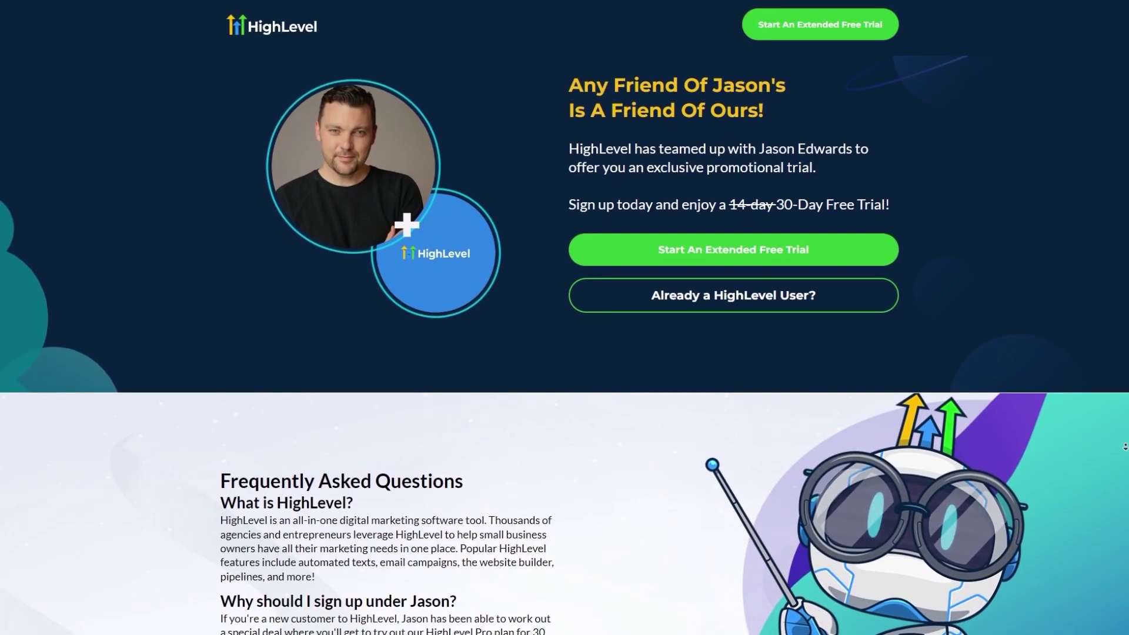
scroll(1125, 447, down, 1)
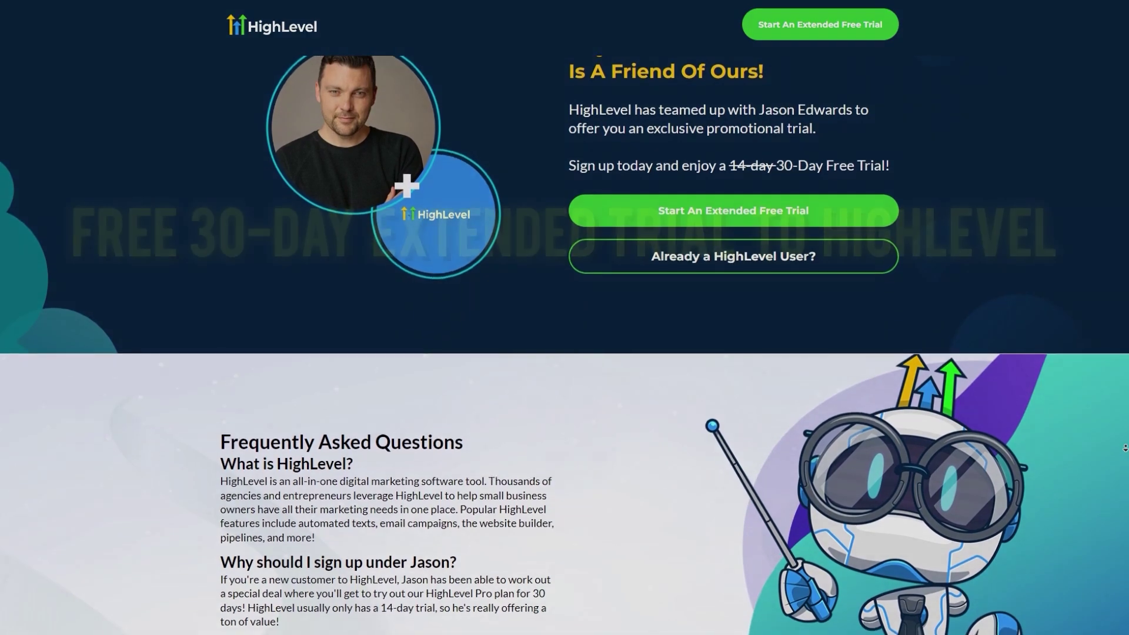
scroll(1126, 447, down, 1)
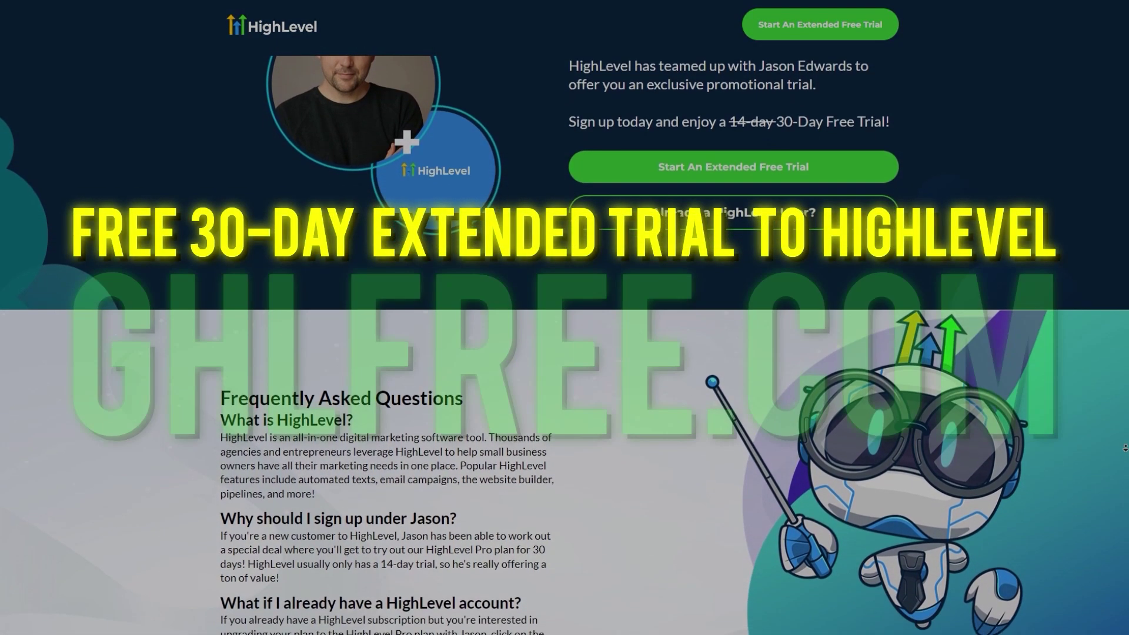
scroll(1125, 449, down, 1)
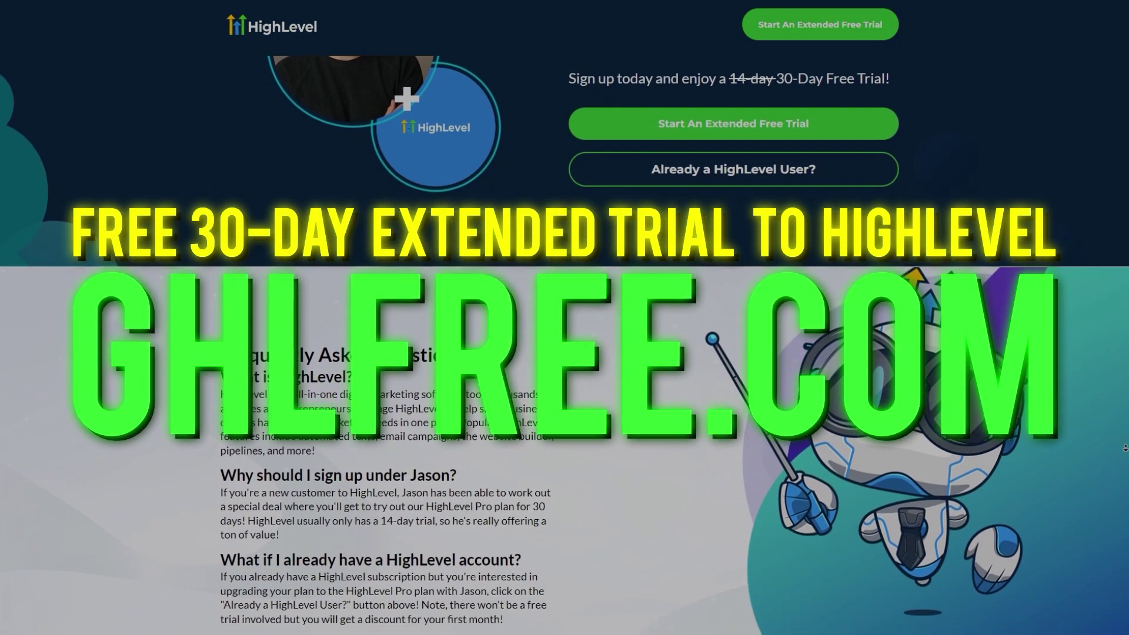
scroll(1125, 448, down, 1)
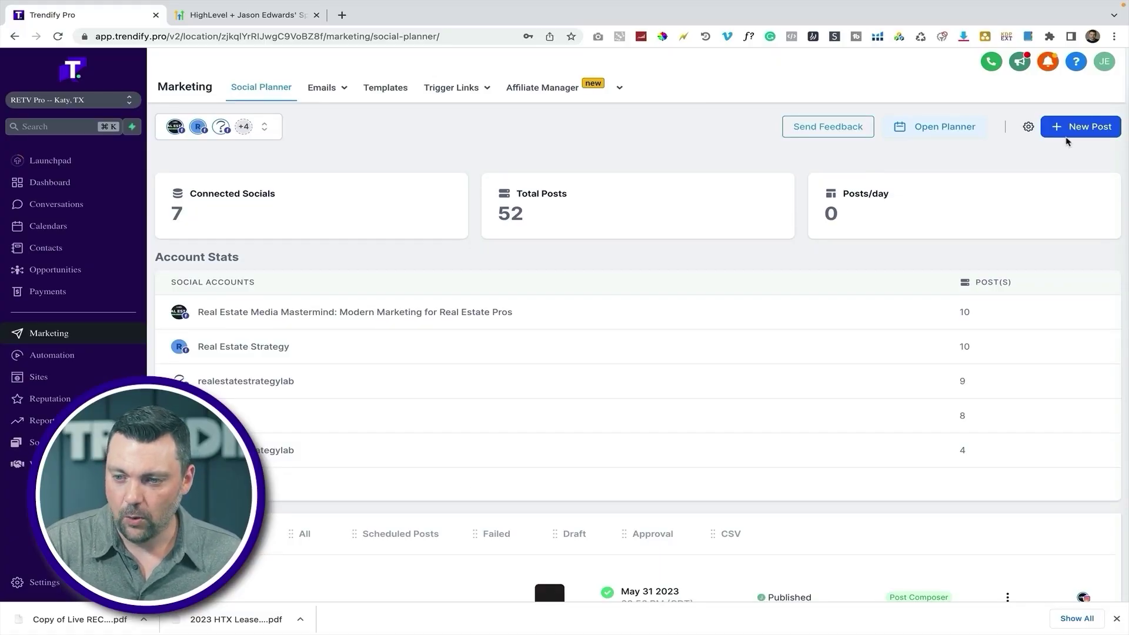
- Open a blank composer with New Post > Create New Post
click(1066, 135)
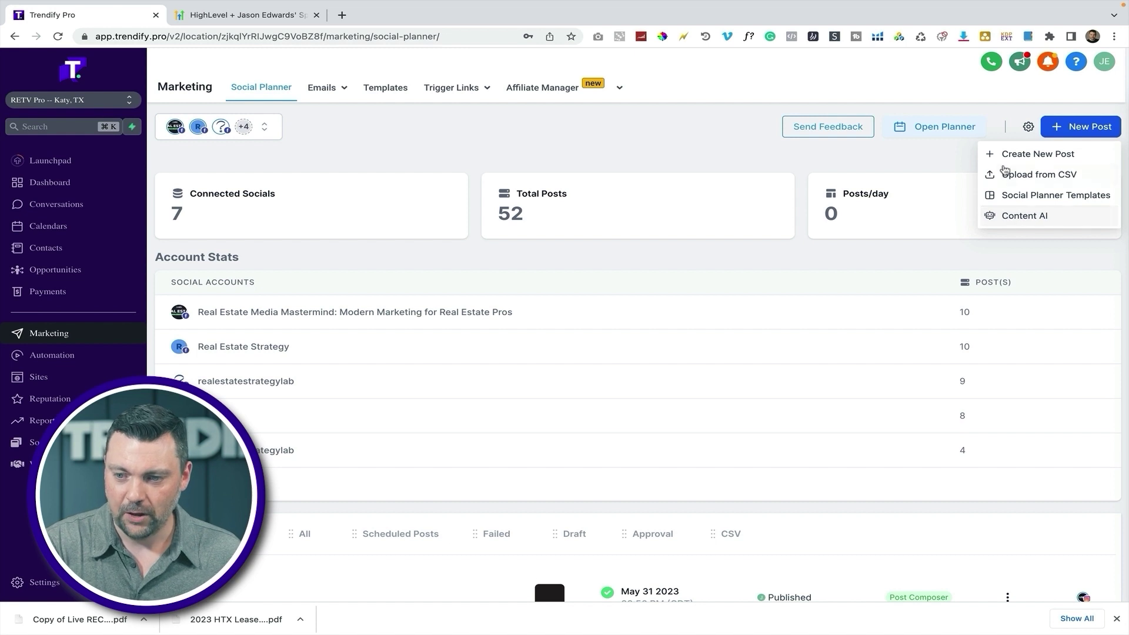
click(1013, 156)
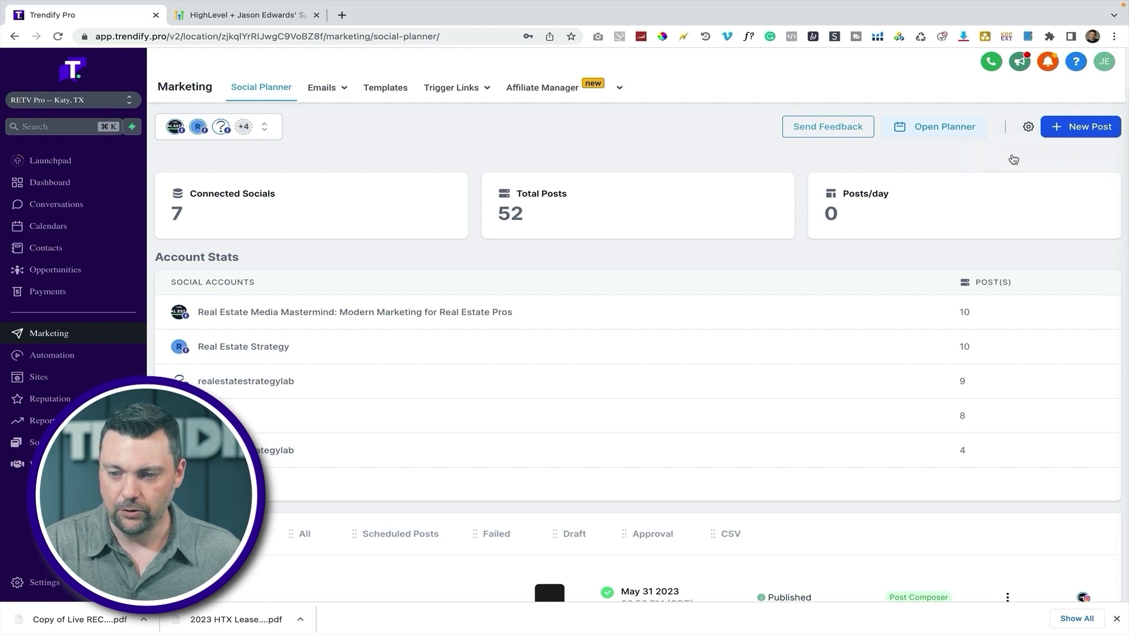
click(324, 135)
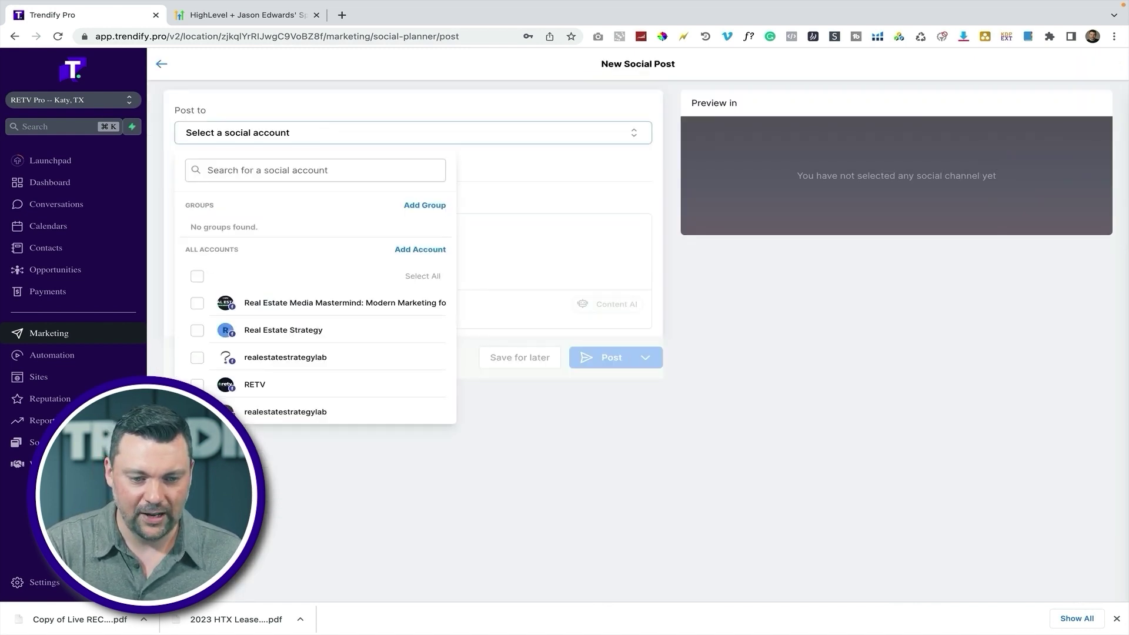
- Select the retv.co Instagram account as the destination and bring up the image options
scroll(231, 364, down, 2)
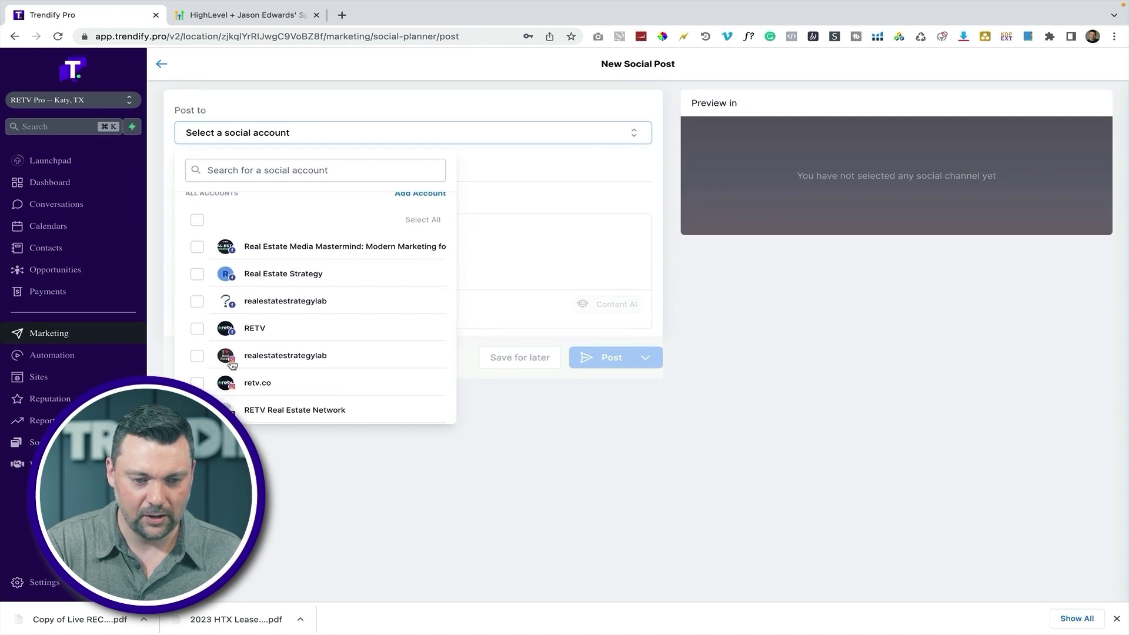
click(198, 383)
click(493, 281)
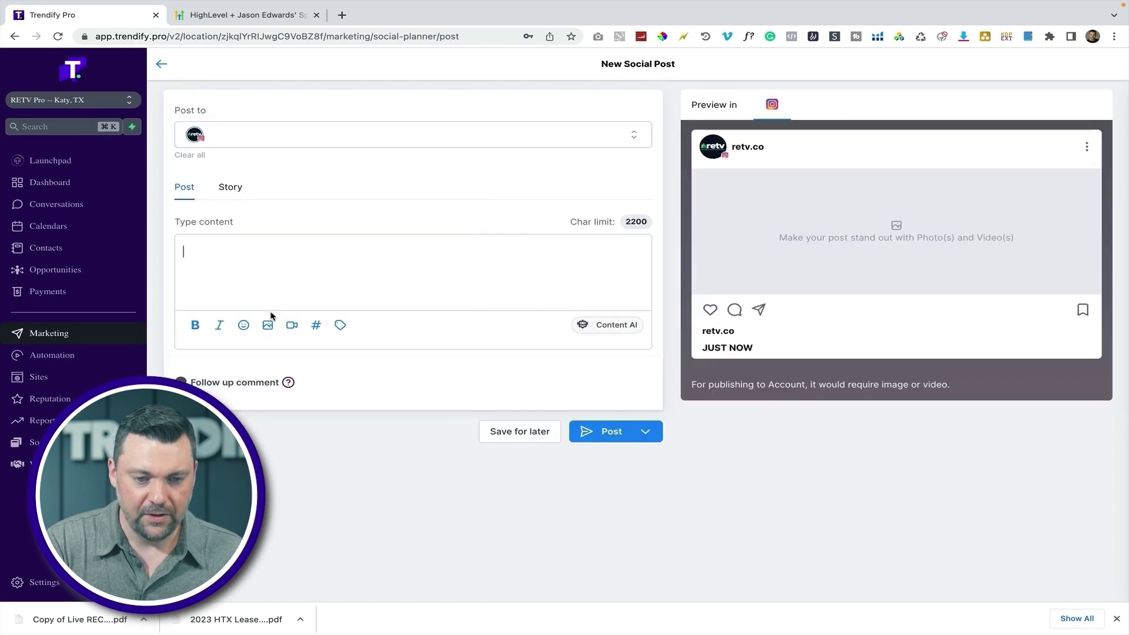
click(266, 329)
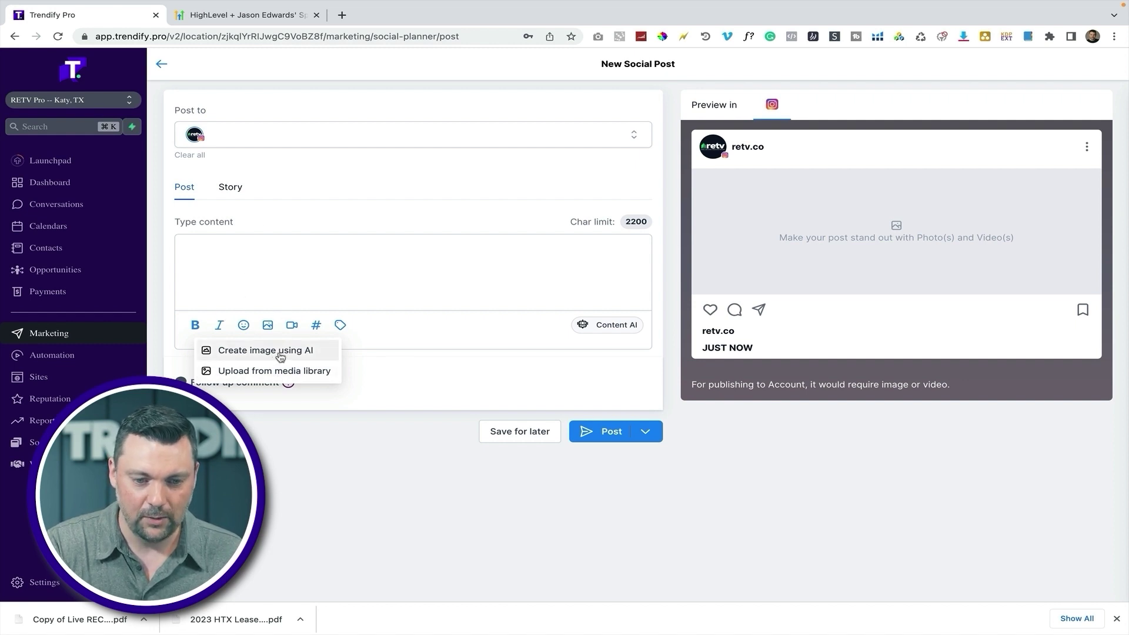
- Generate three Filmic-style AI images of a happy couple who bought their first home
click(259, 352)
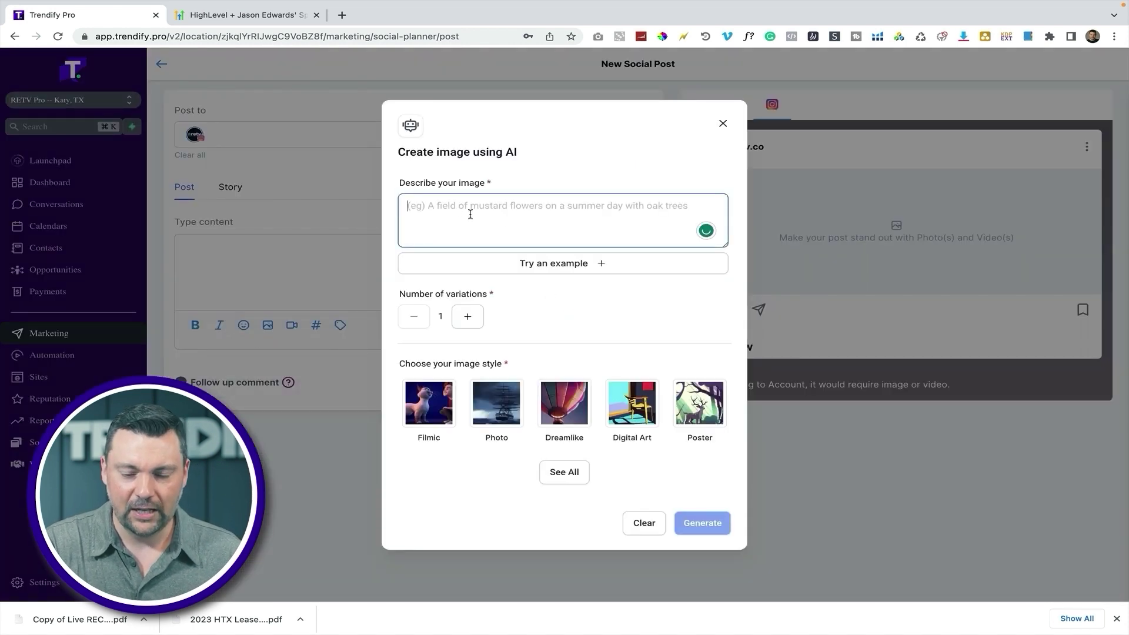
text(A)
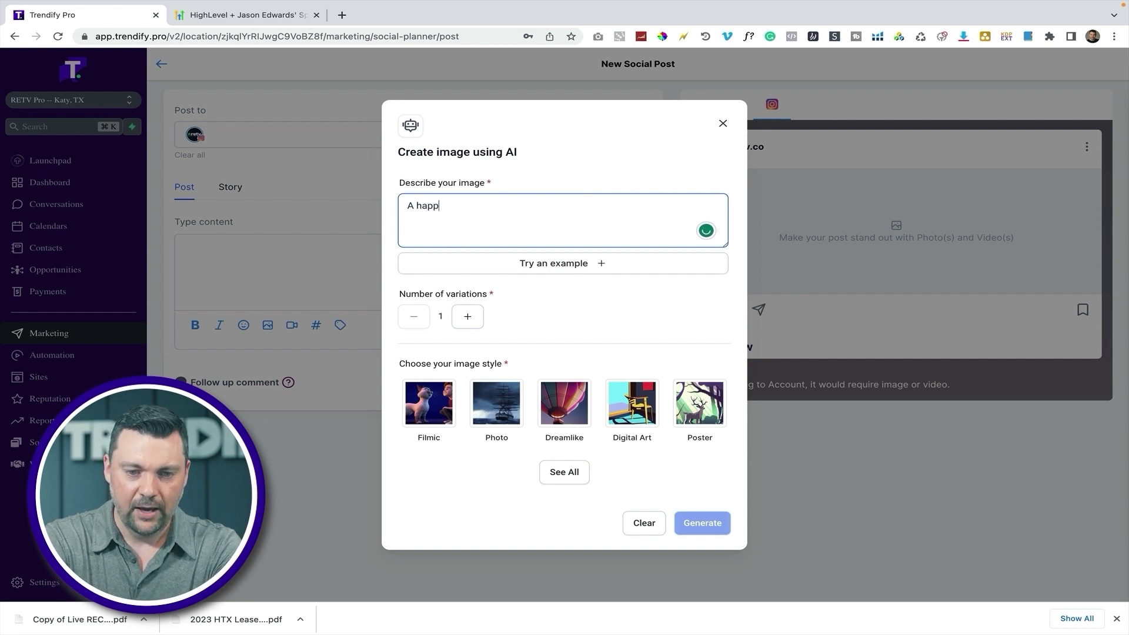
text(happy couple who bought their first home, dslr)
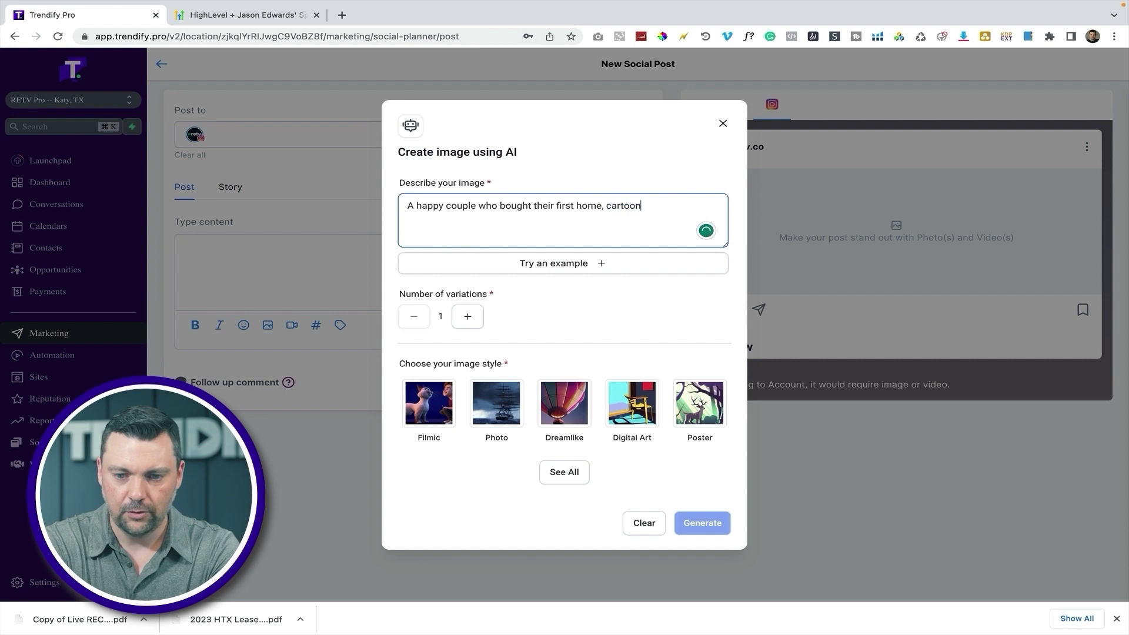
text(e)
click(535, 316)
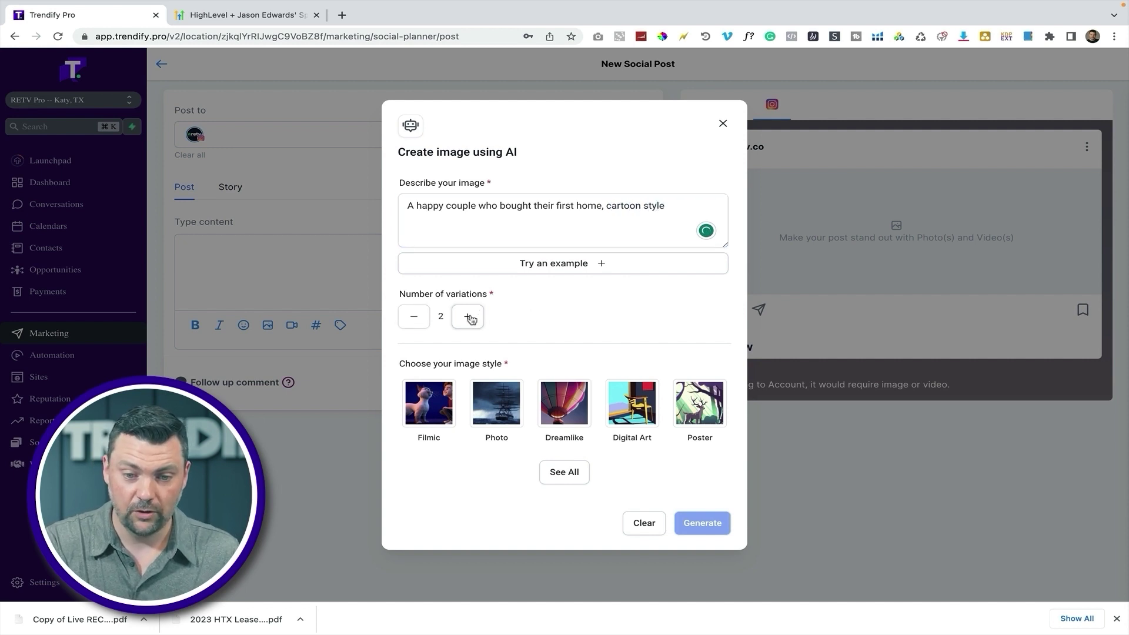
click(558, 473)
scroll(508, 387, down, 3)
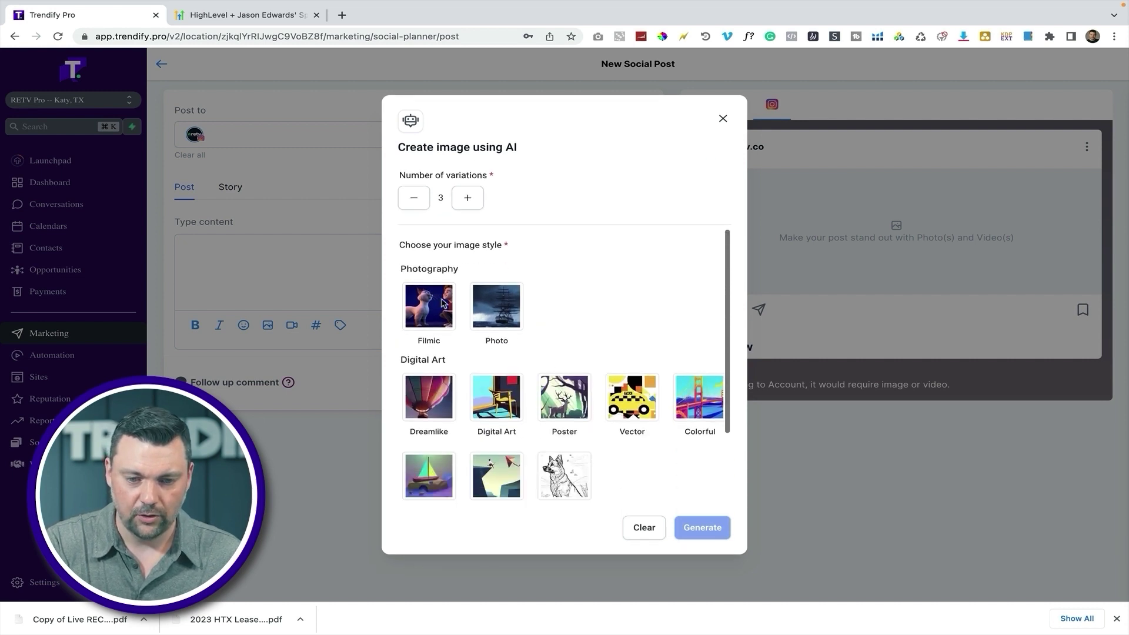
scroll(423, 311, down, 1)
click(426, 290)
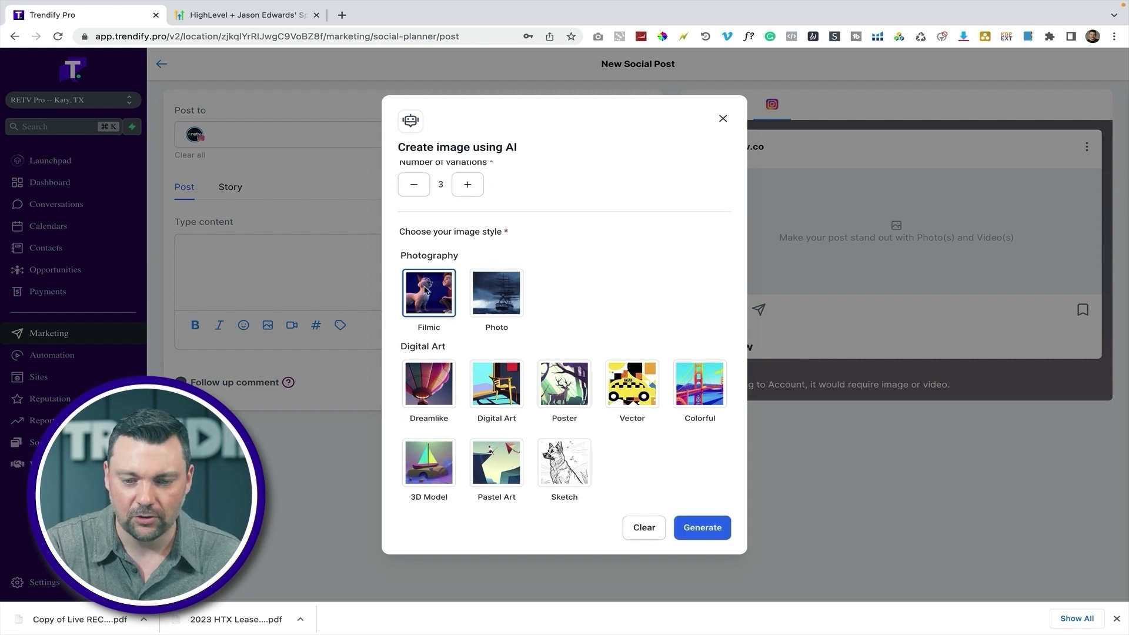
click(702, 527)
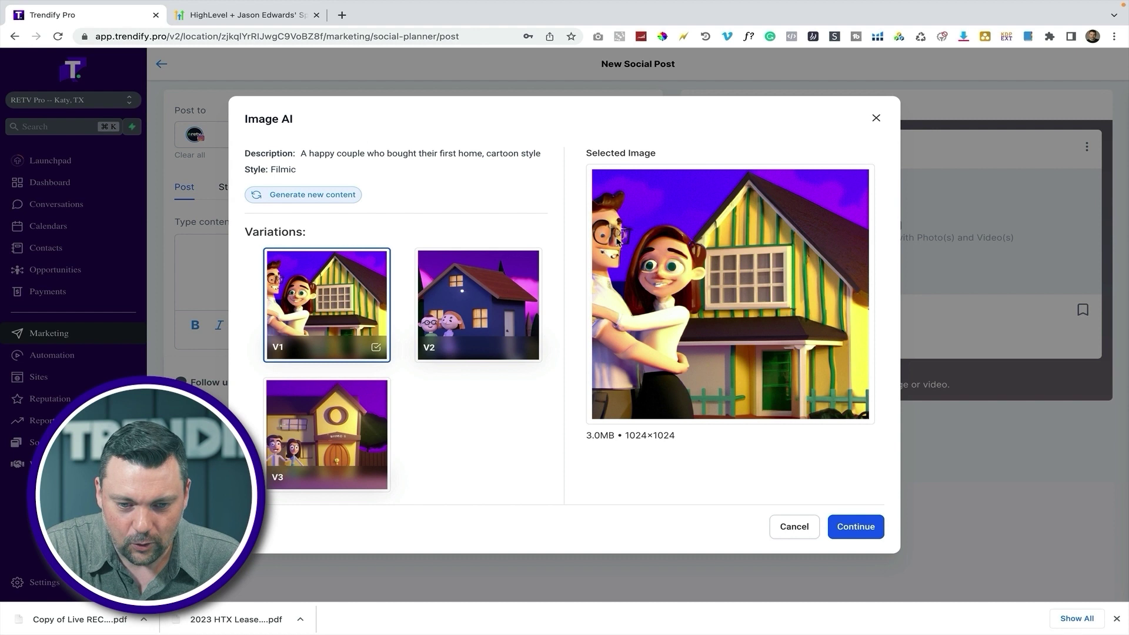
- Compare the blue and yellow house variations, then regenerate the images
click(490, 293)
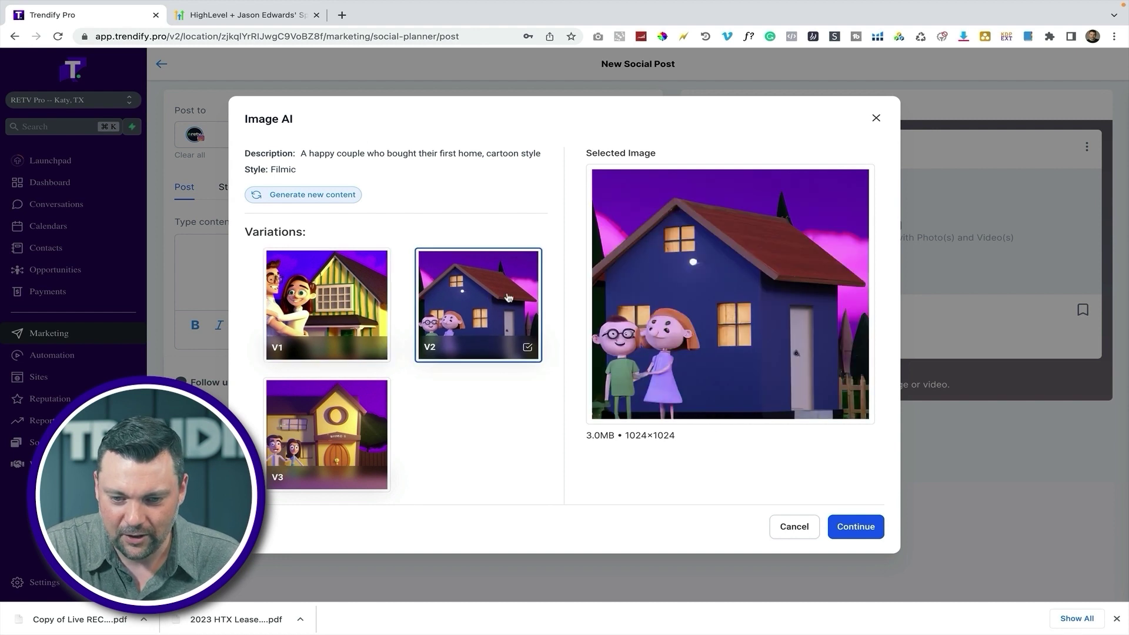
click(312, 426)
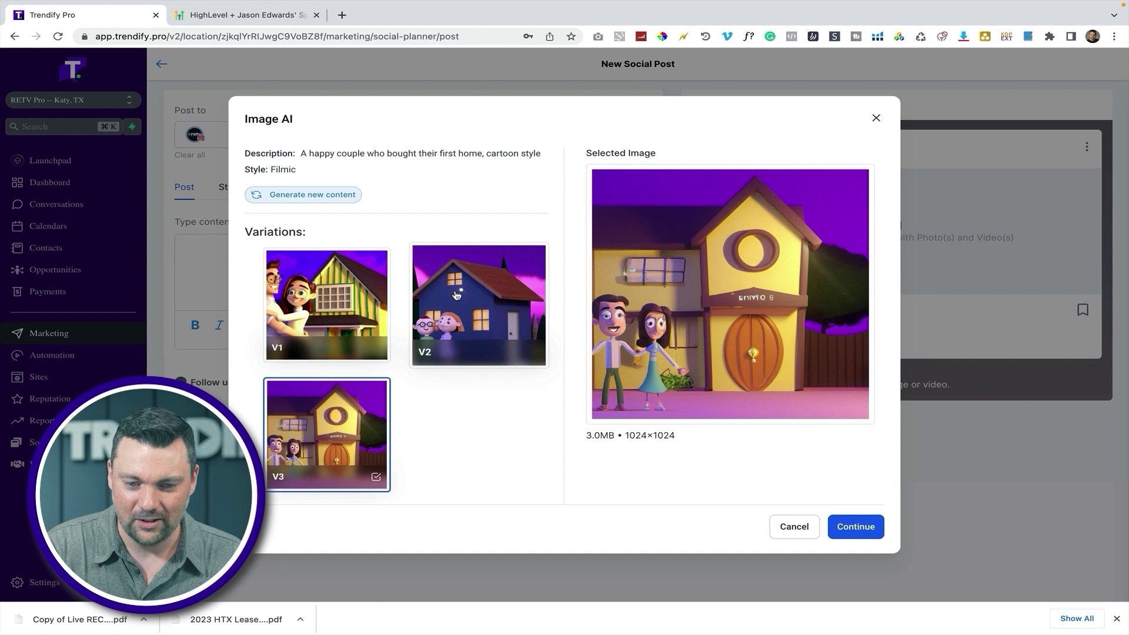
click(456, 296)
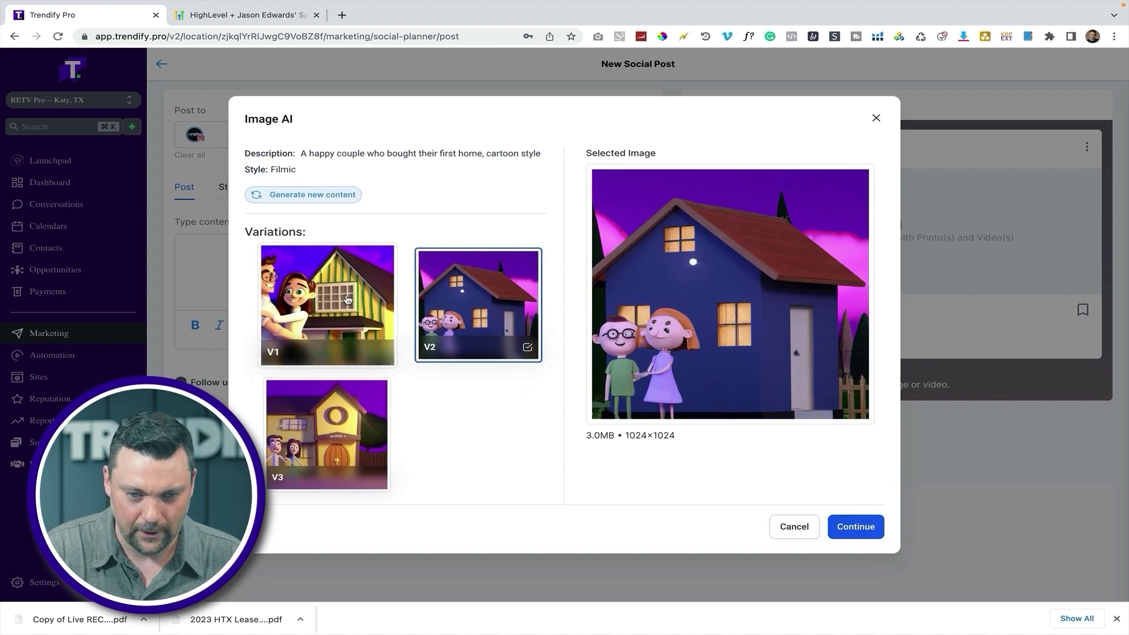
click(288, 195)
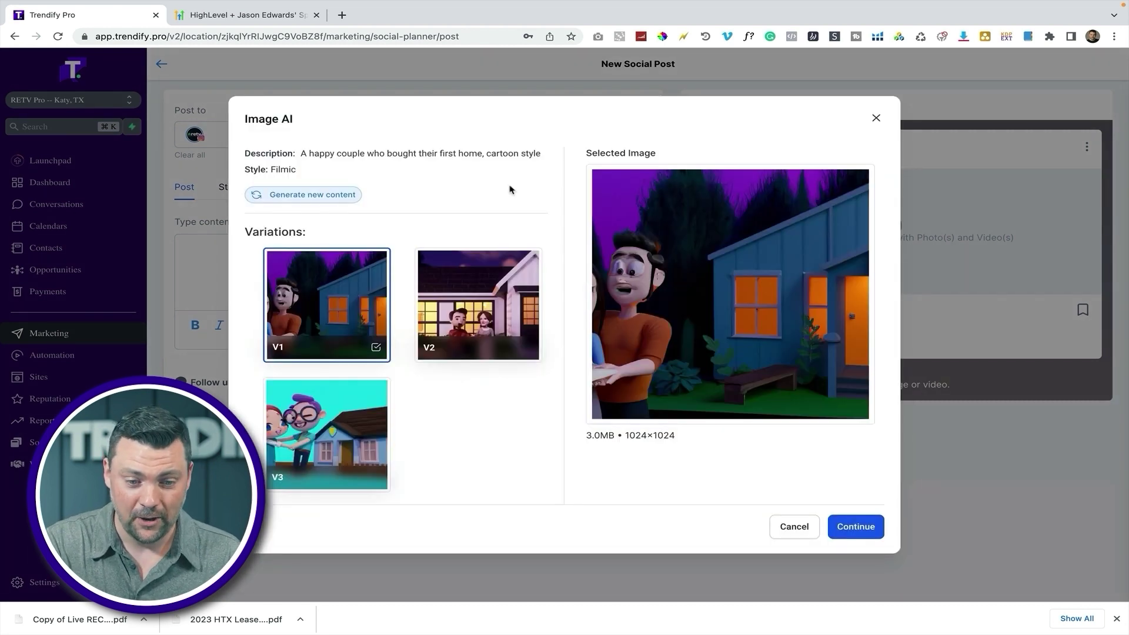
- Regenerate once more and select V1, the bespectacled couple beside the pale house
click(460, 304)
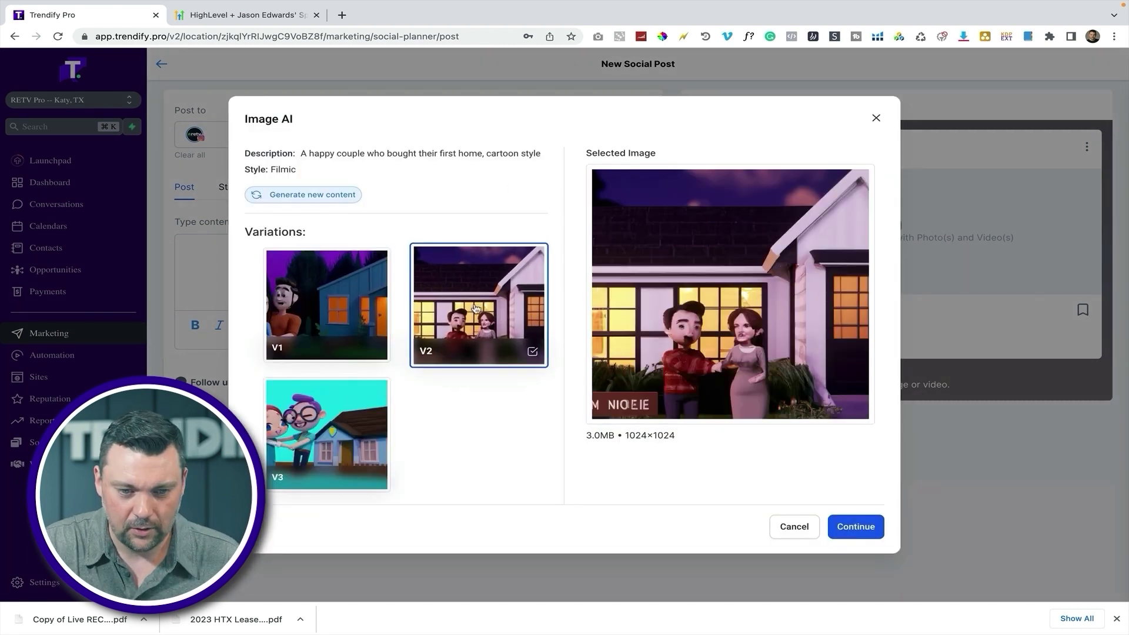
click(325, 197)
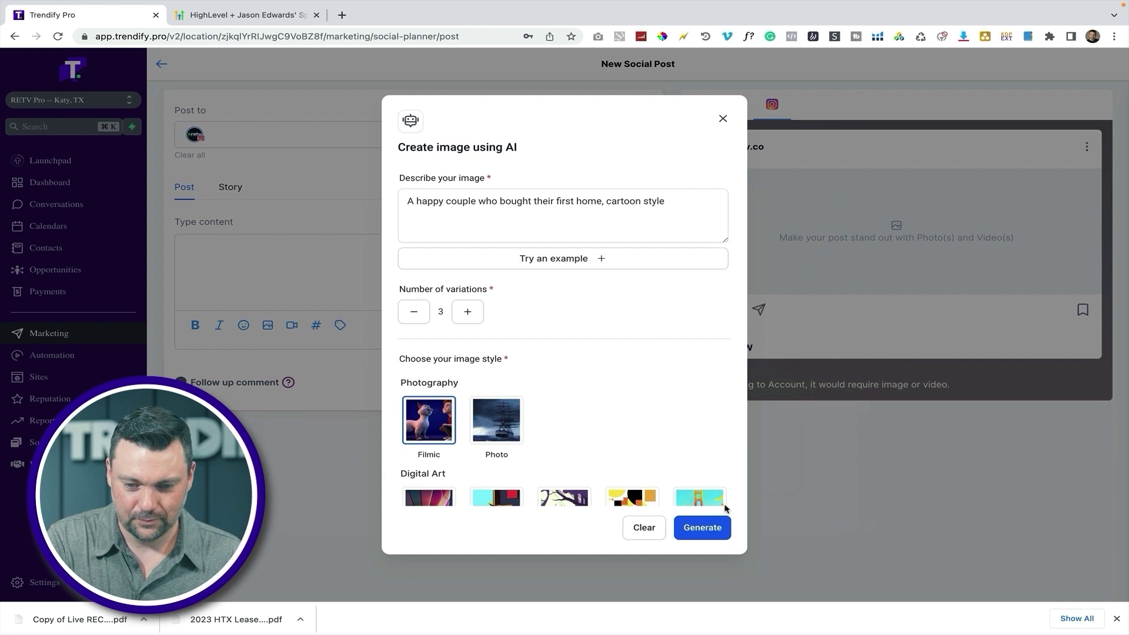
key(Escape)
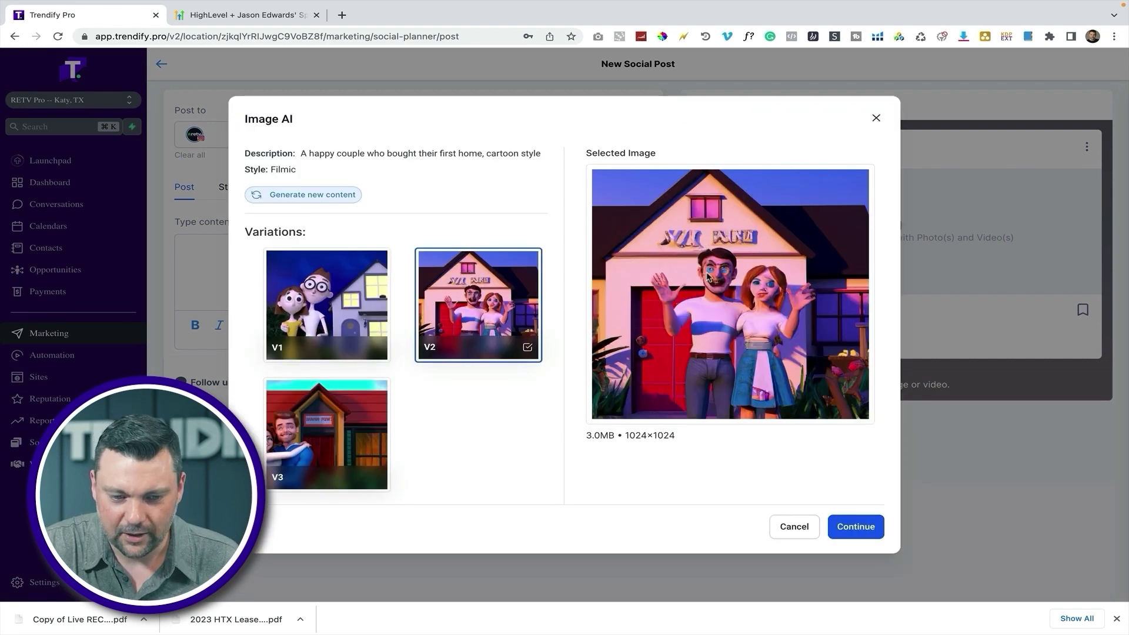
click(327, 433)
click(371, 277)
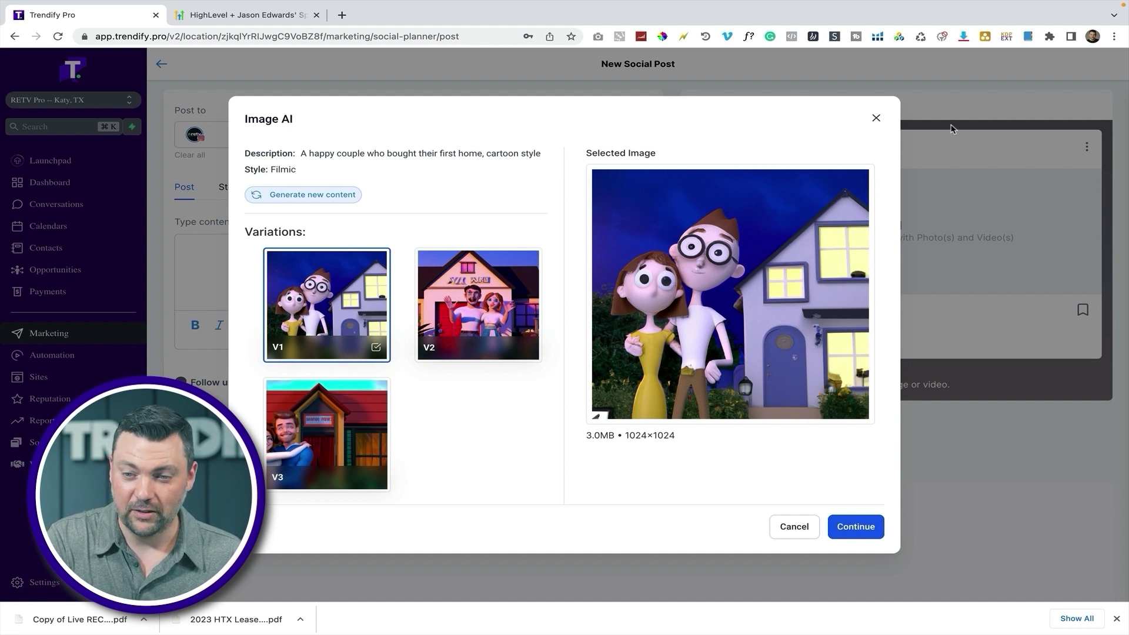
- Generate three Dreamlike cartoon images of a beautiful home on the water
click(876, 119)
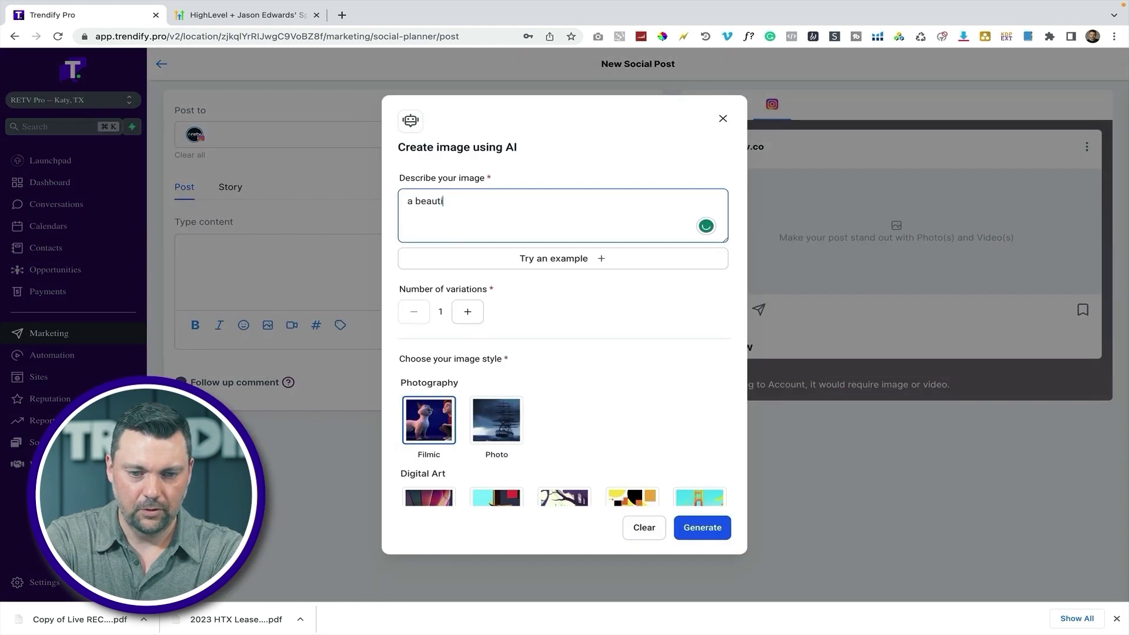
text(ful)
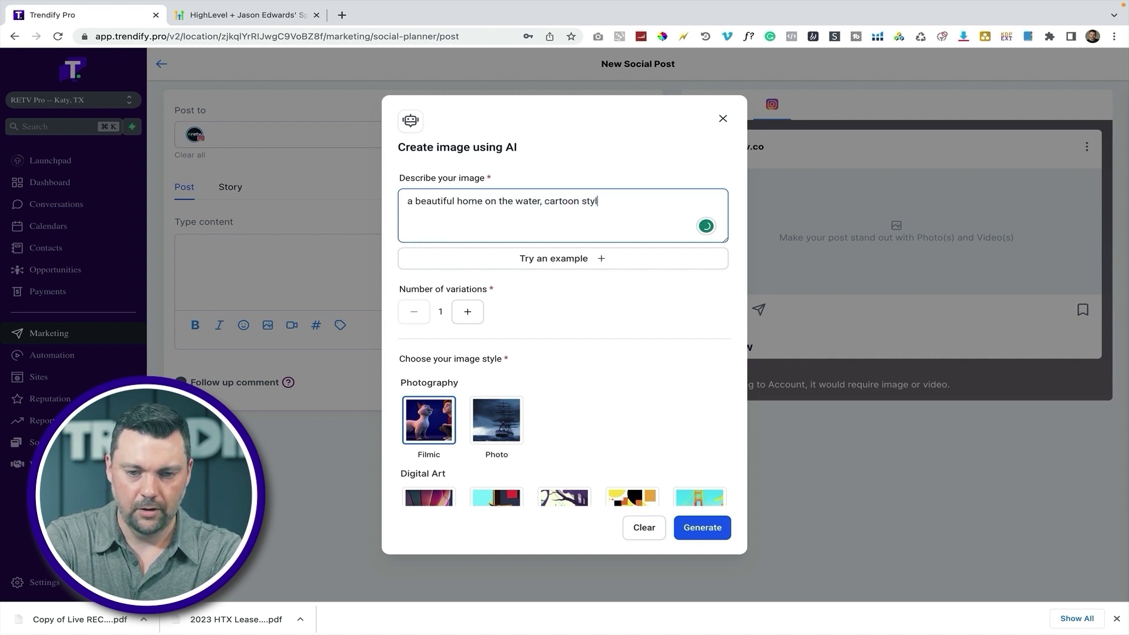
click(467, 311)
click(468, 312)
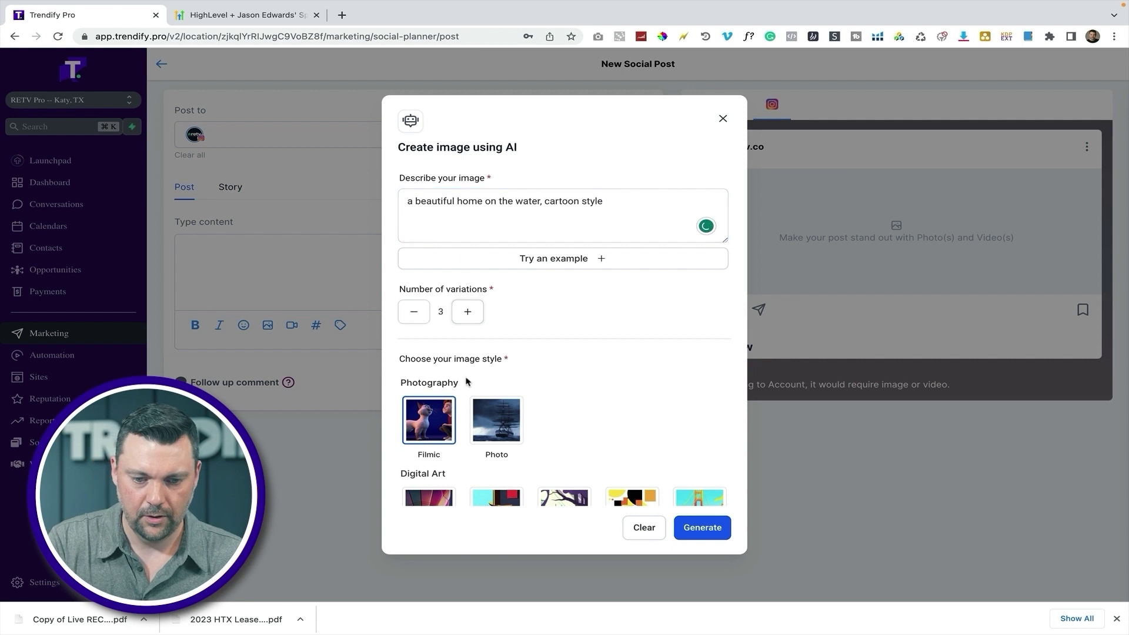
scroll(466, 406, down, 3)
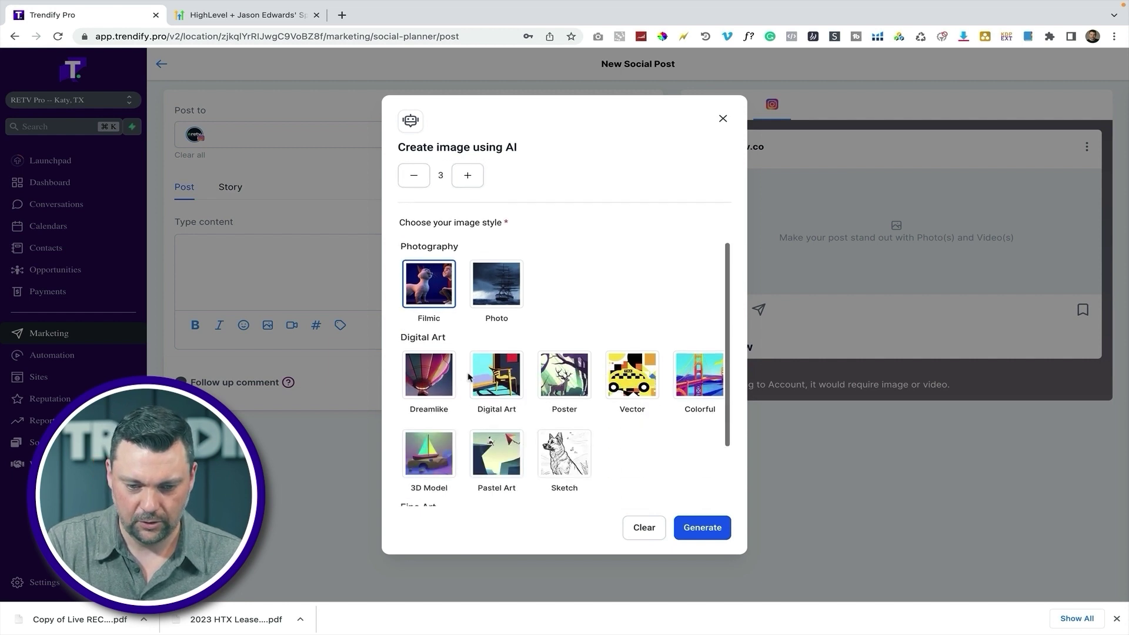
click(426, 380)
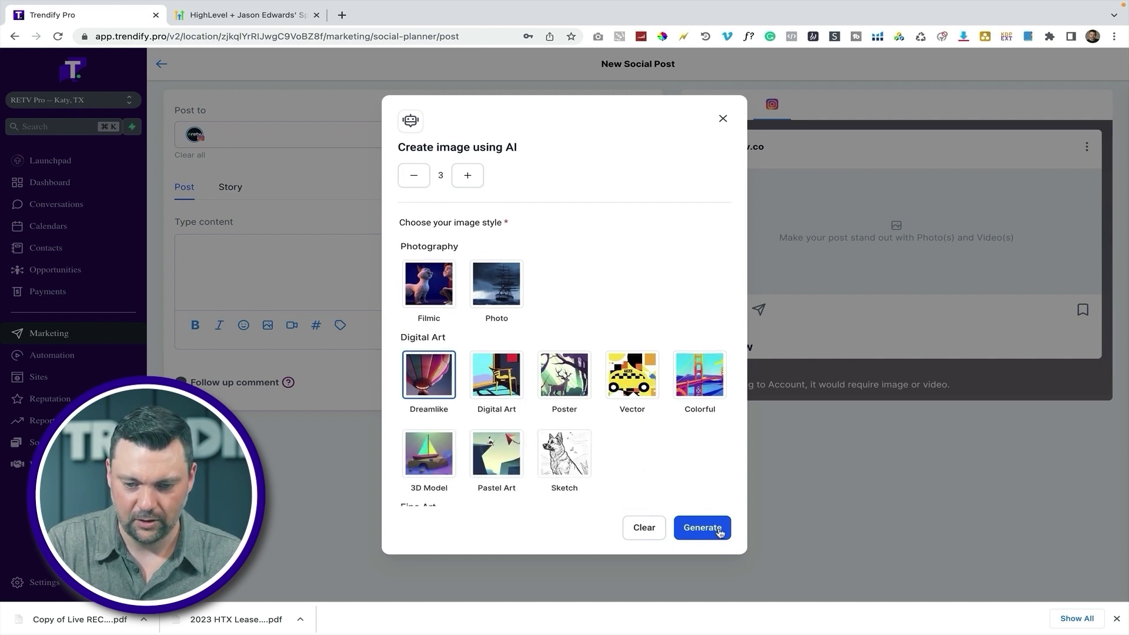
click(701, 527)
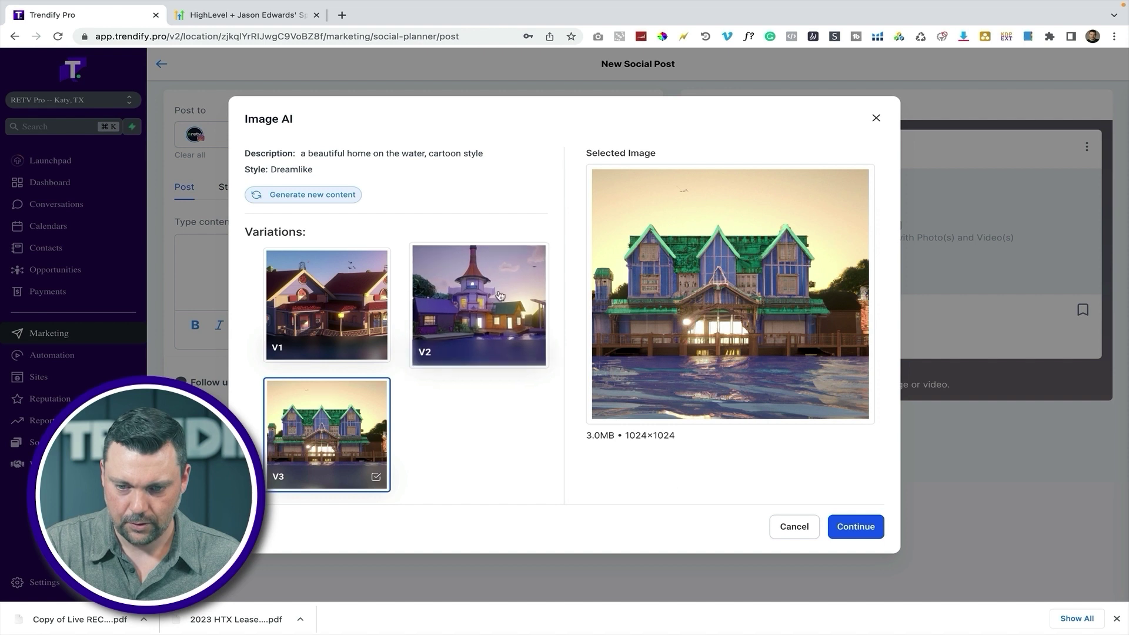
- Compare the variations and attach the chosen Dreamlike image to the post
click(483, 291)
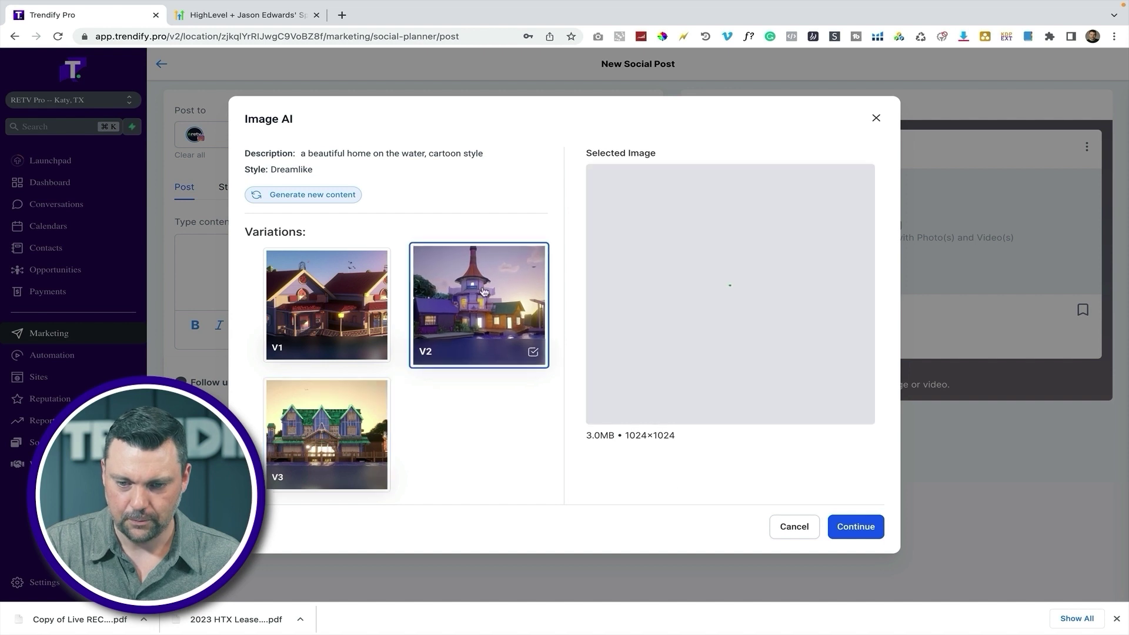
click(359, 306)
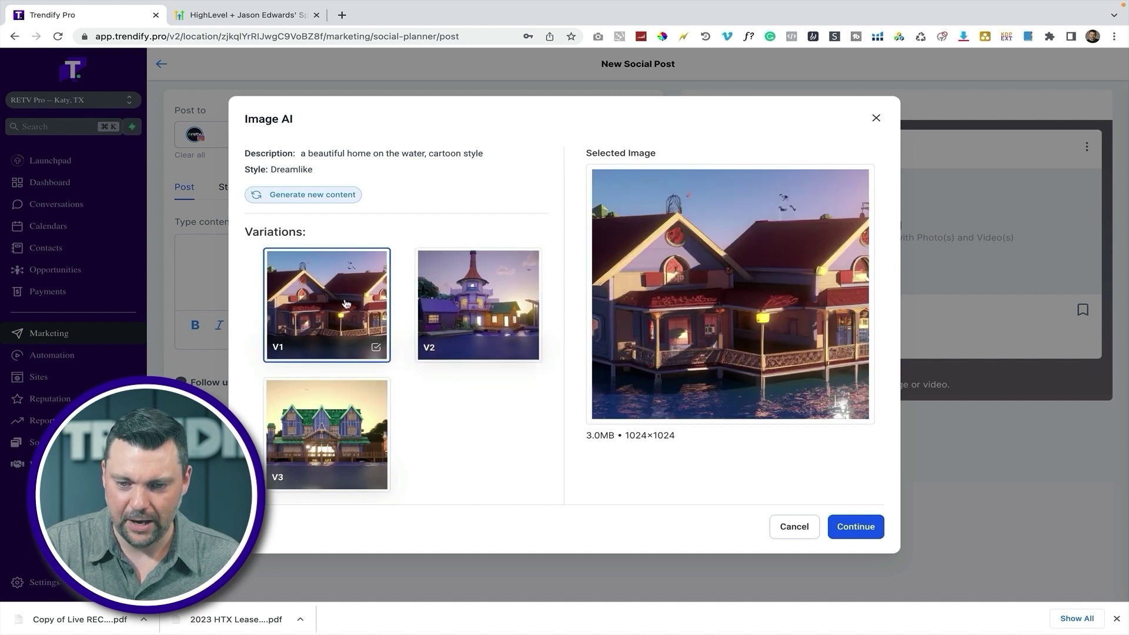
click(468, 303)
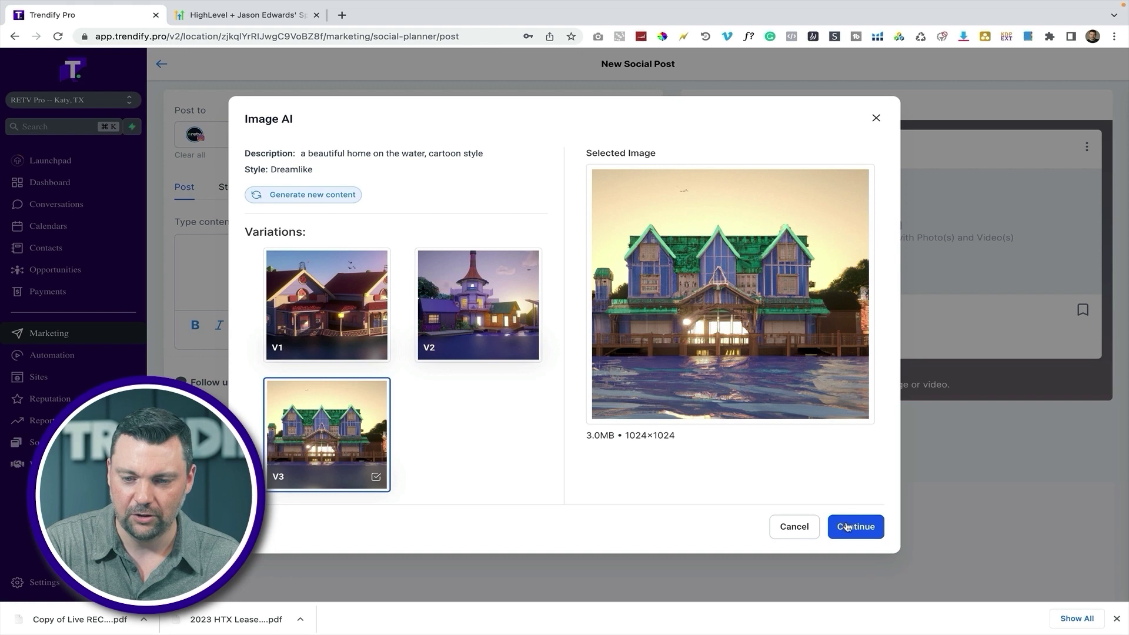
click(847, 527)
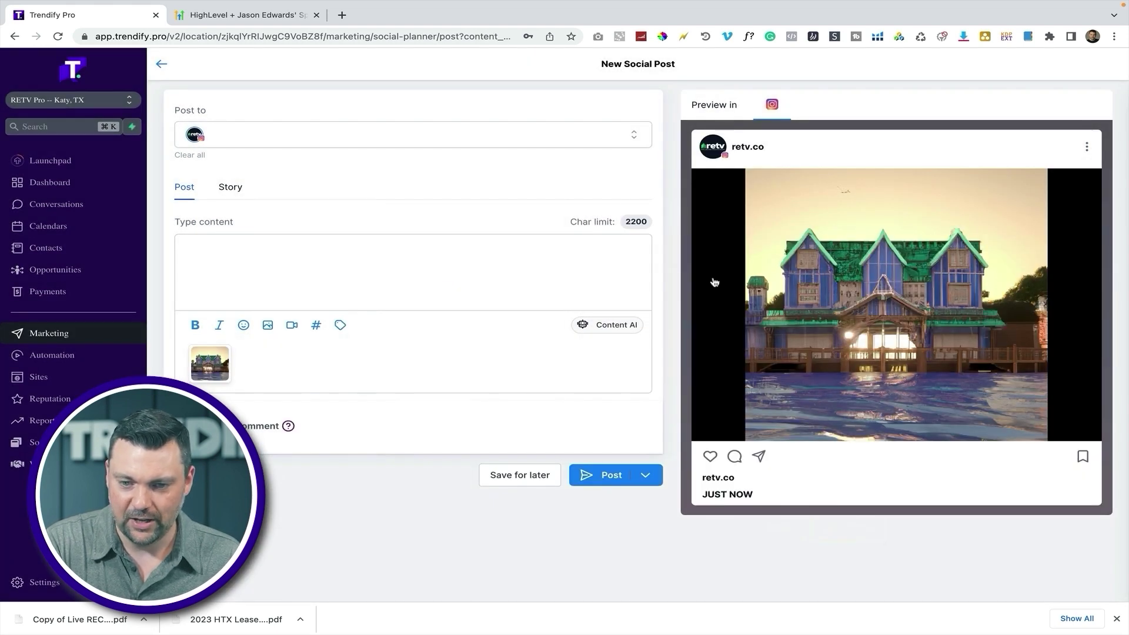
- In Content AI, enter title 'Homebuying', a summer homebuying description and keyword homeowner
click(597, 327)
click(471, 251)
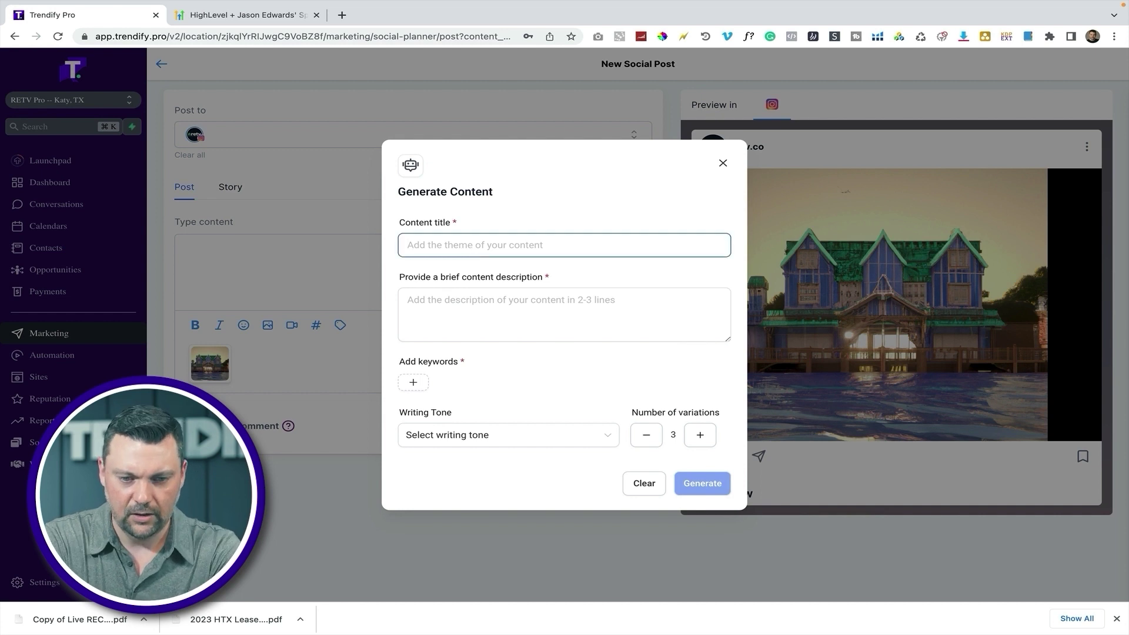
text(Homeby)
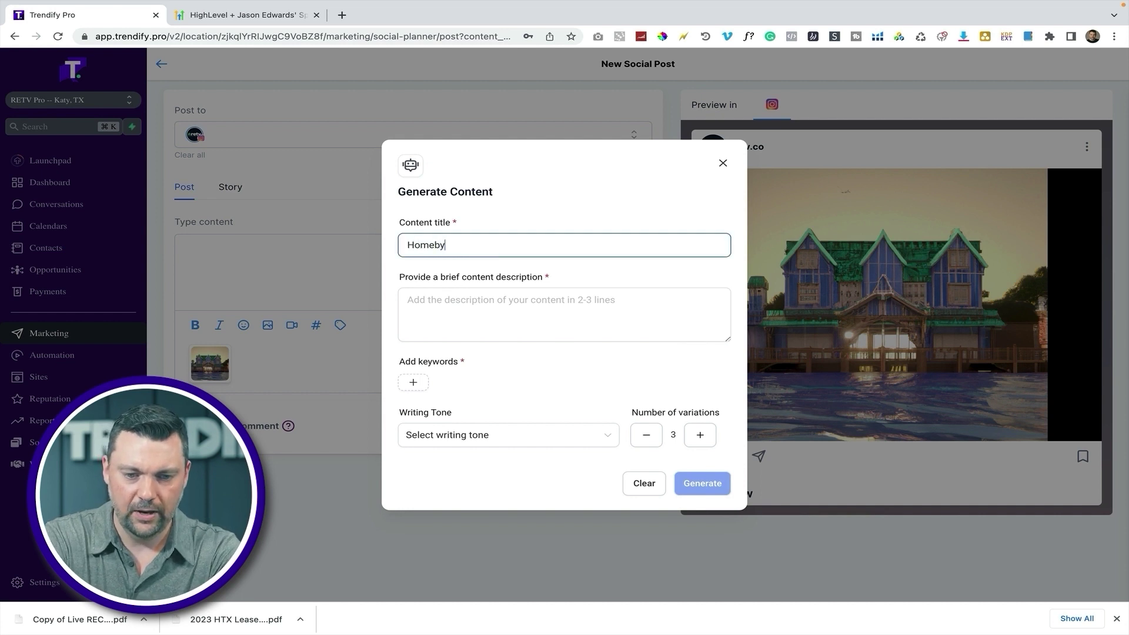
text(uing)
click(412, 301)
text(Write a)
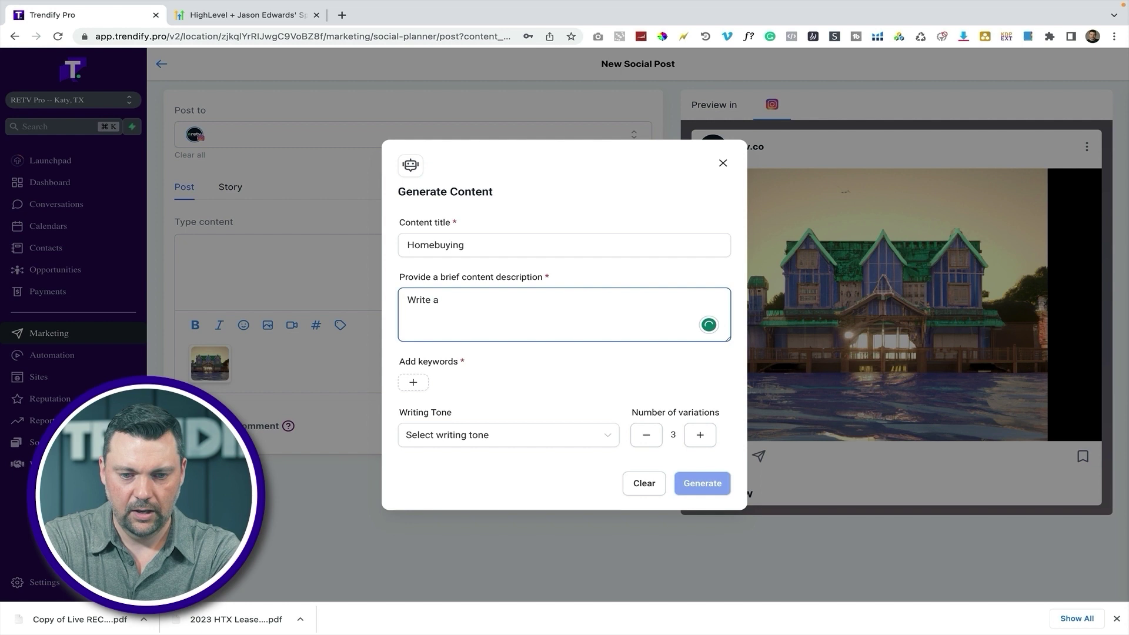
text( faceb)
text(eowner)
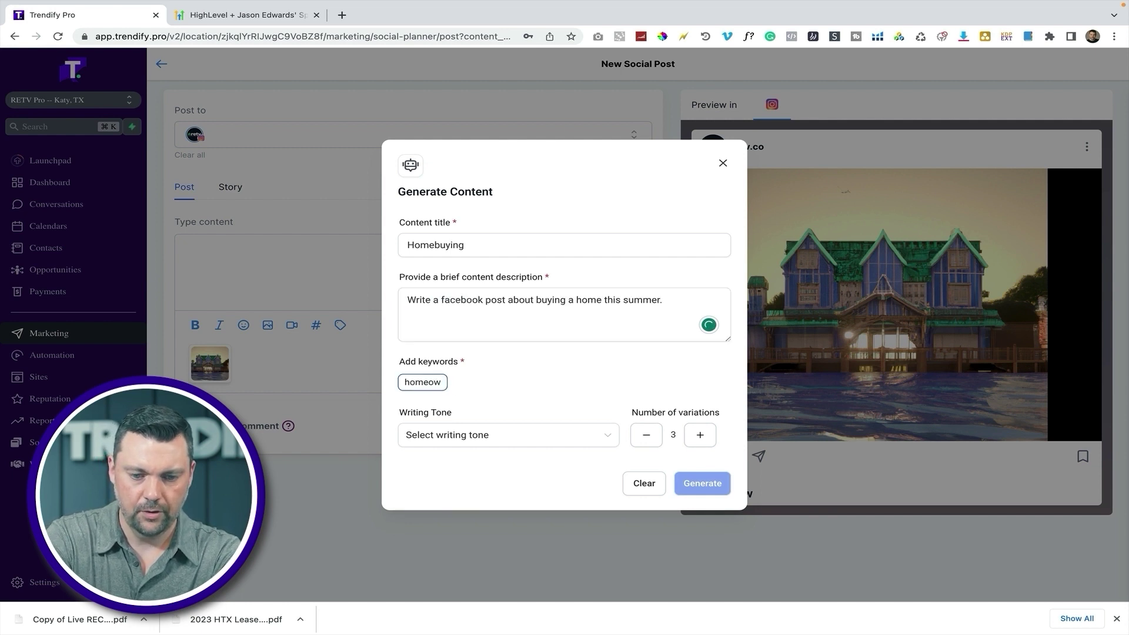
- Set the writing tone to Excited and generate the caption drafts
click(480, 436)
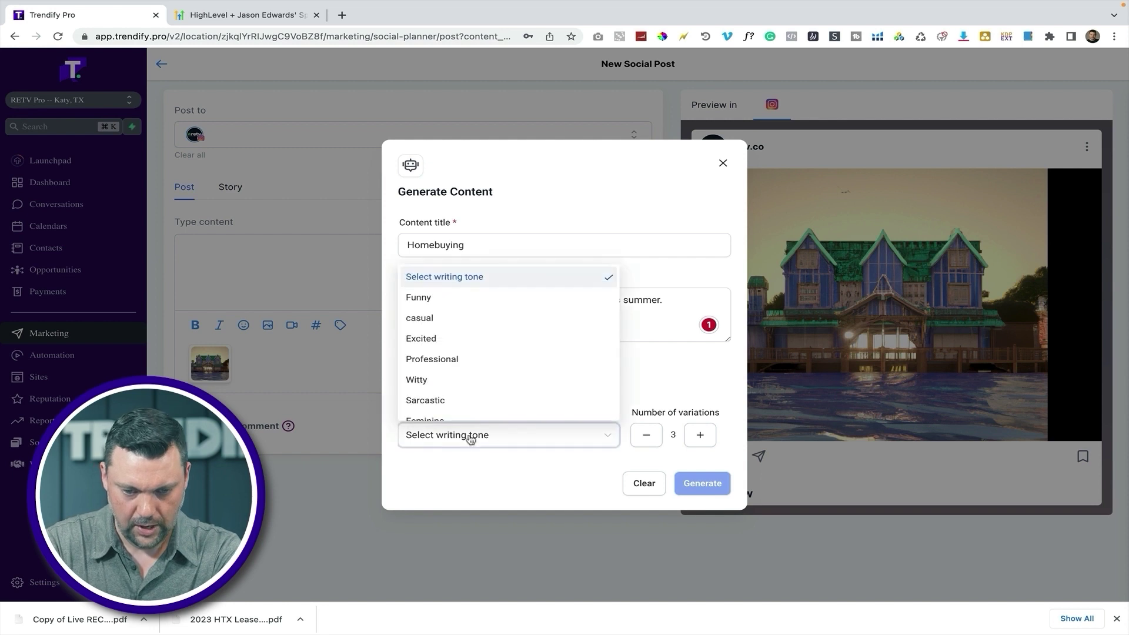
scroll(451, 356, down, 4)
scroll(441, 330, up, 3)
click(440, 320)
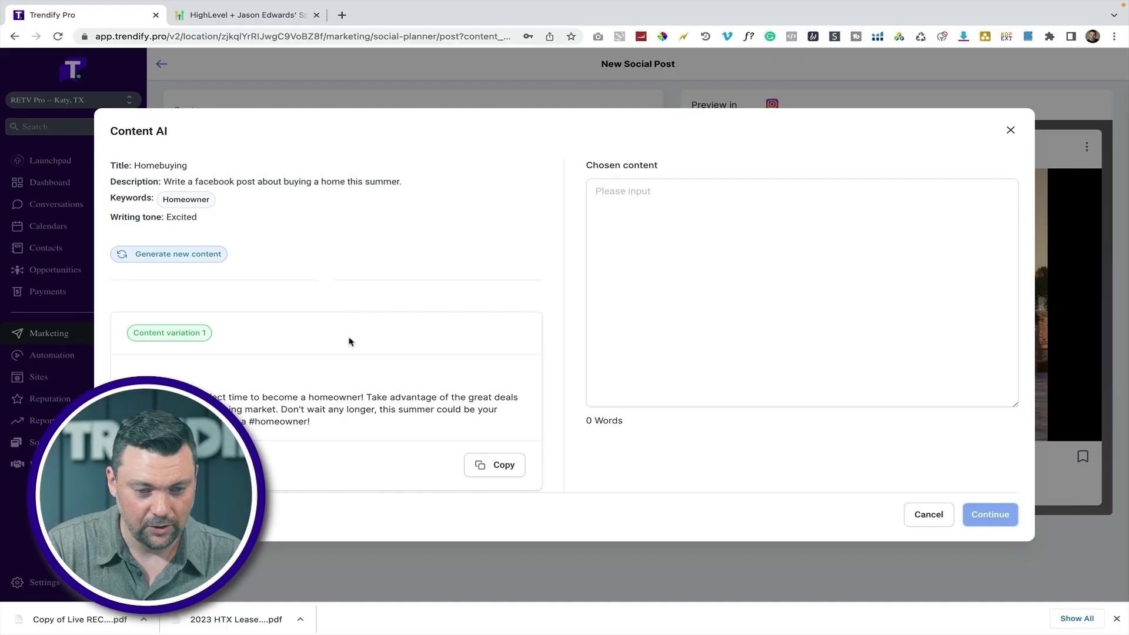
scroll(349, 339, down, 2)
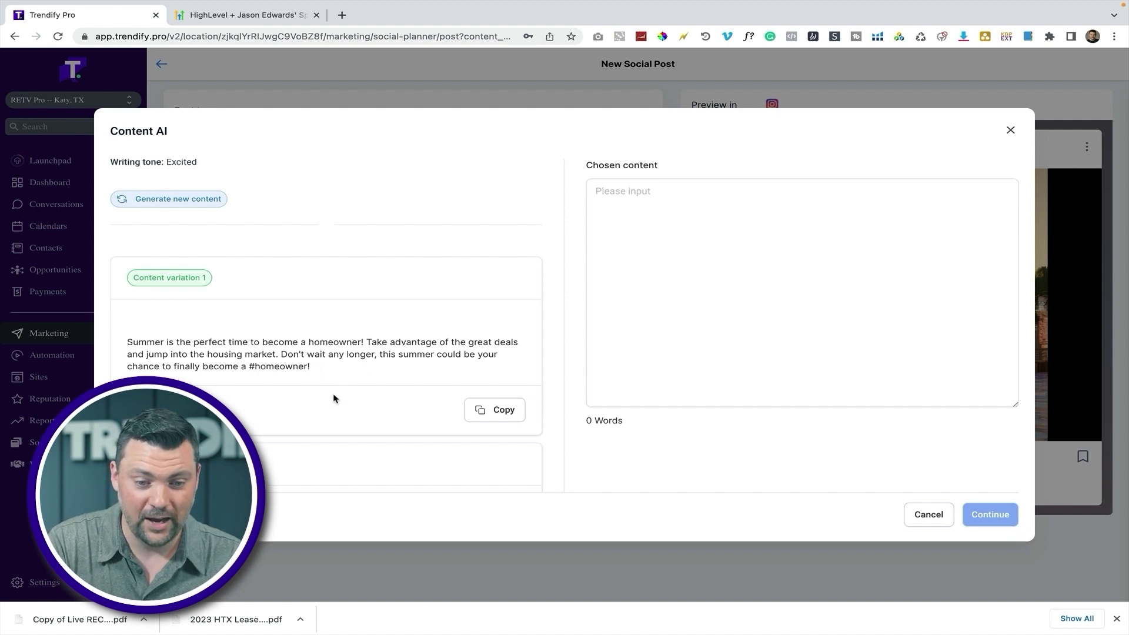
- Insert Content variation 3, 'Summer is the perfect time to become a homeowner!', as the post text
scroll(459, 381, down, 4)
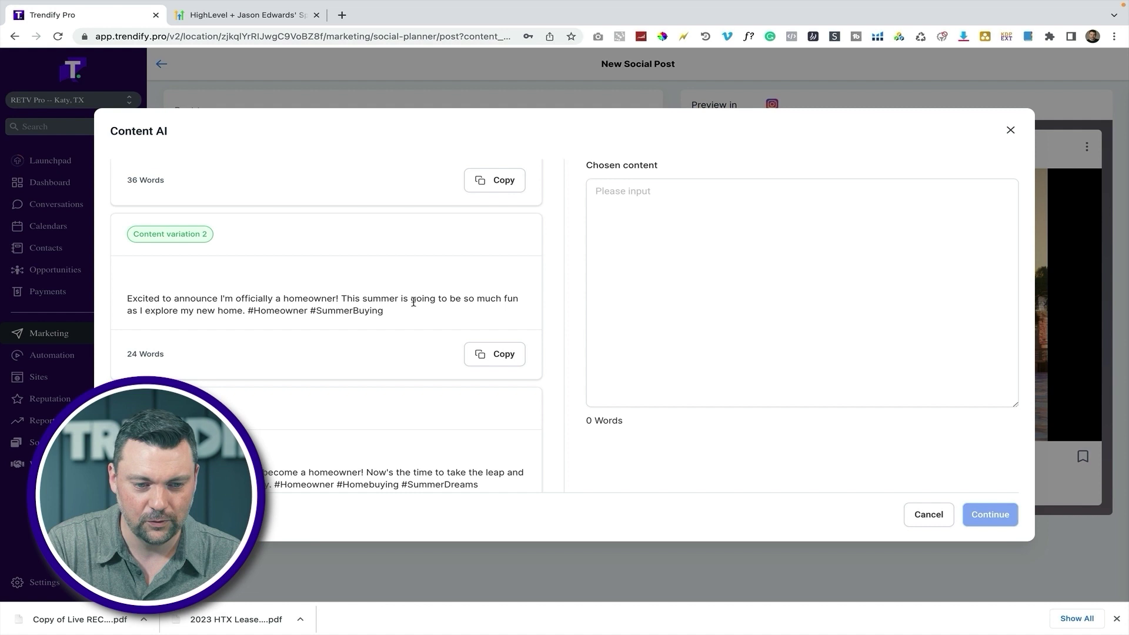
scroll(383, 368, down, 2)
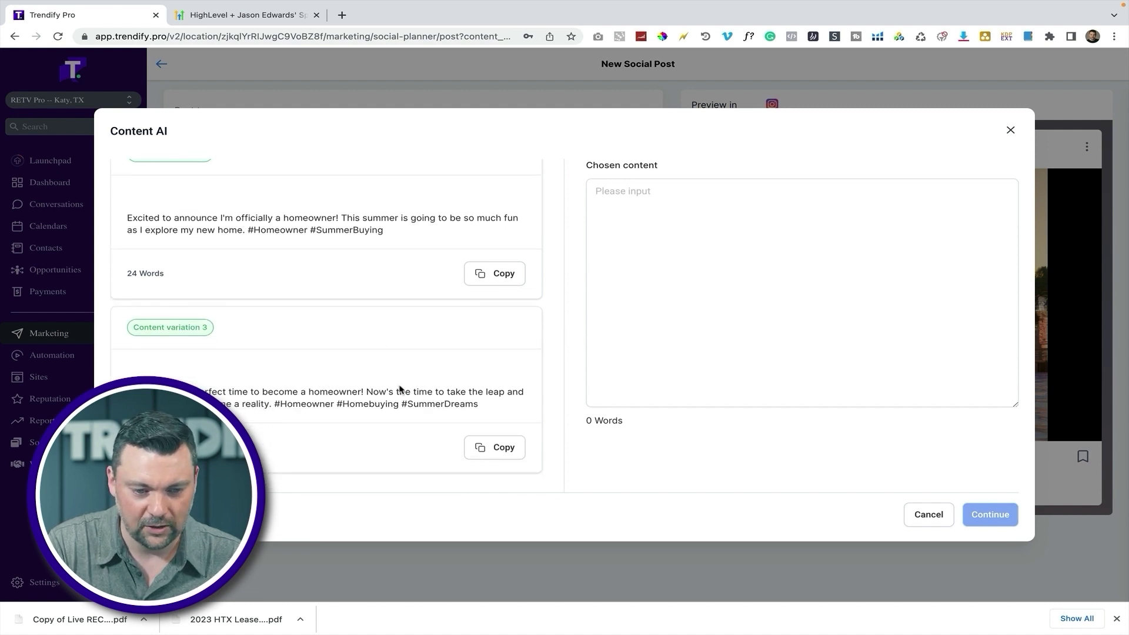
click(493, 448)
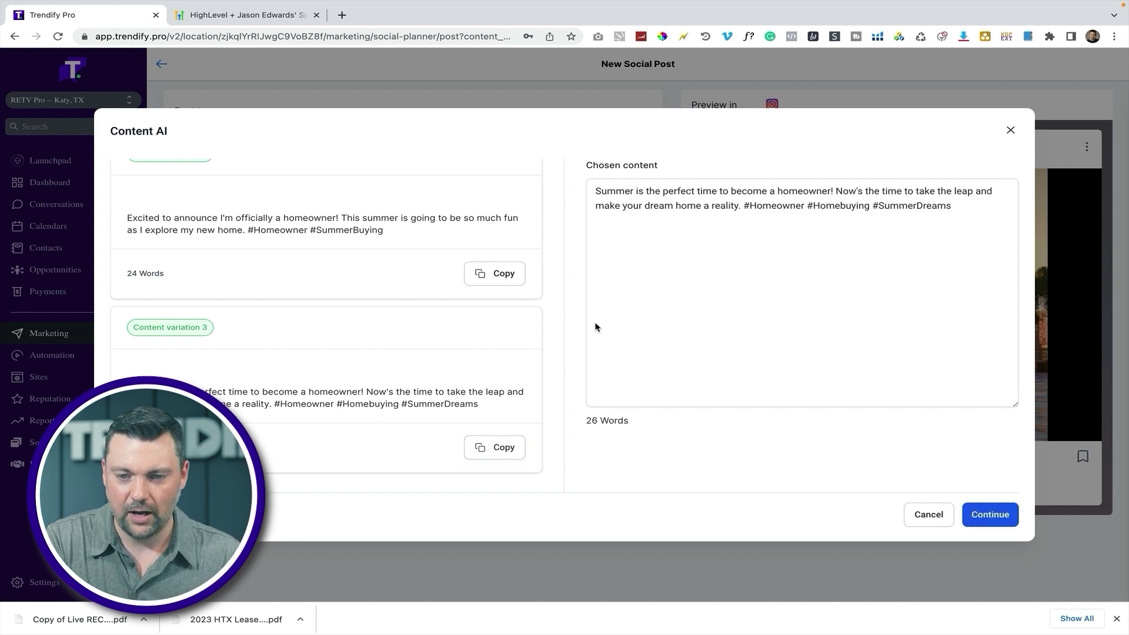
click(996, 514)
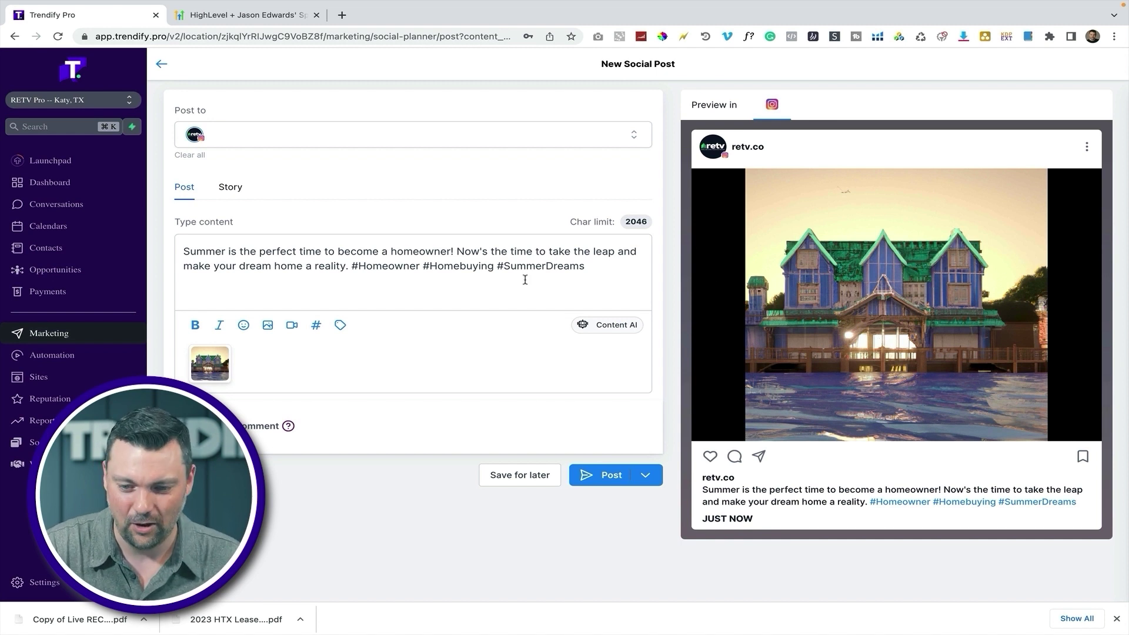
- Schedule the post for June 9 at 03:08 PM
click(648, 474)
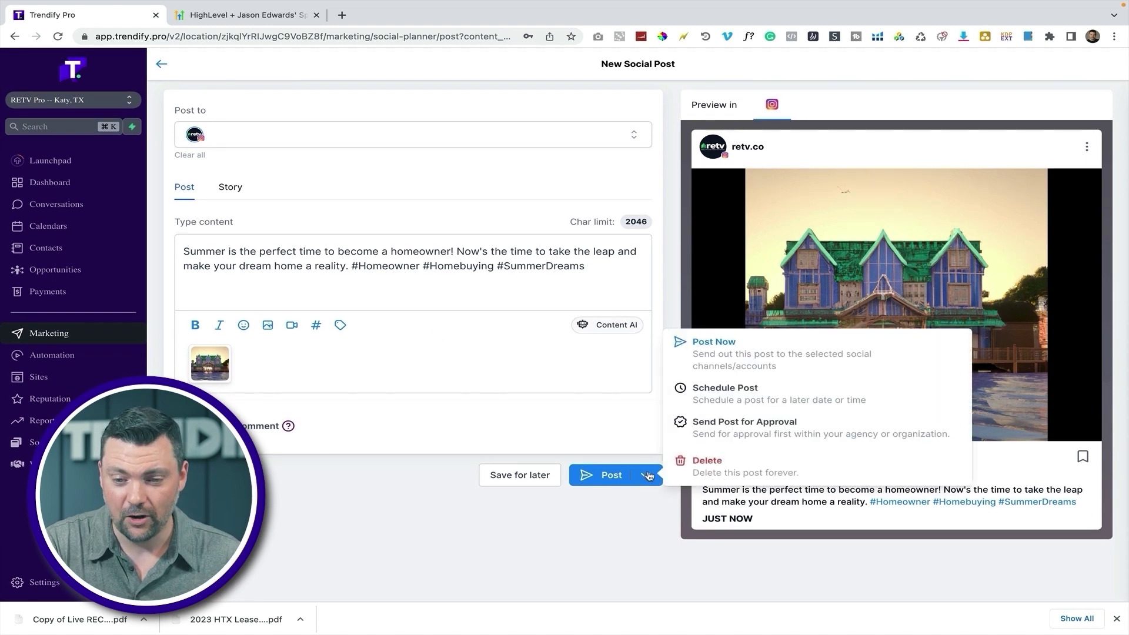
click(716, 393)
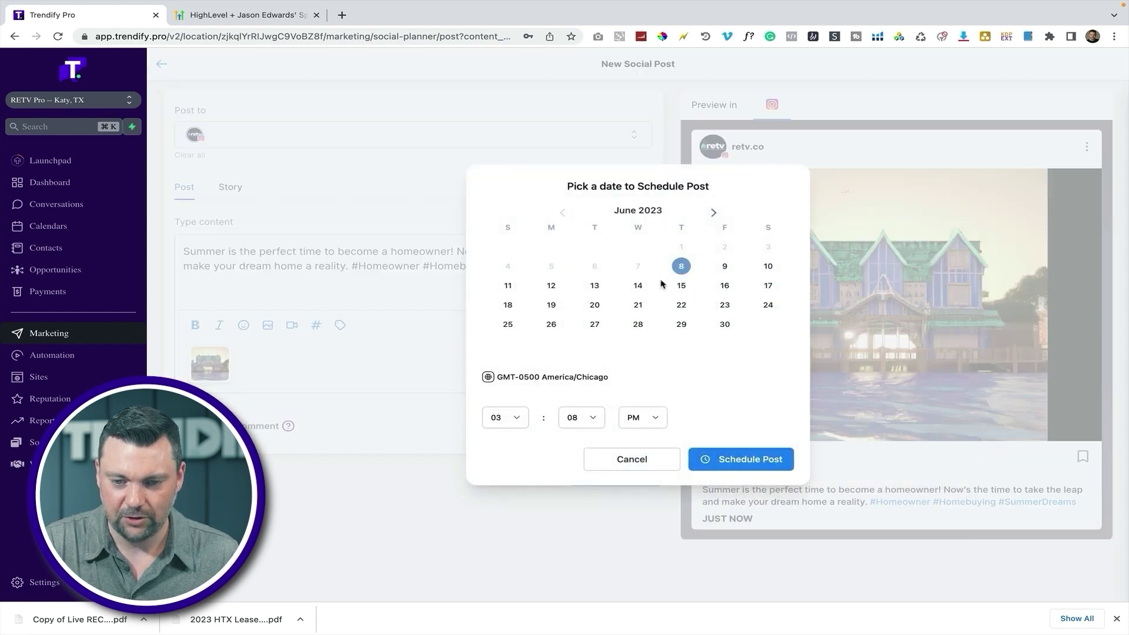
click(743, 460)
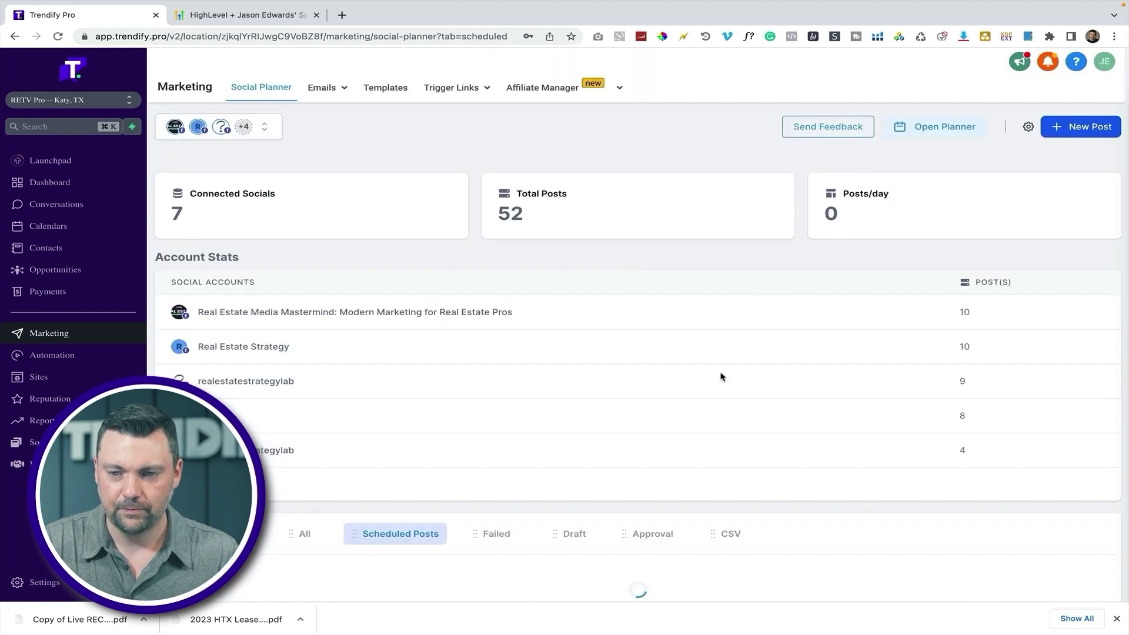
- In the Planner calendar, drag the post to reschedule it to Wednesday, June 14
click(939, 137)
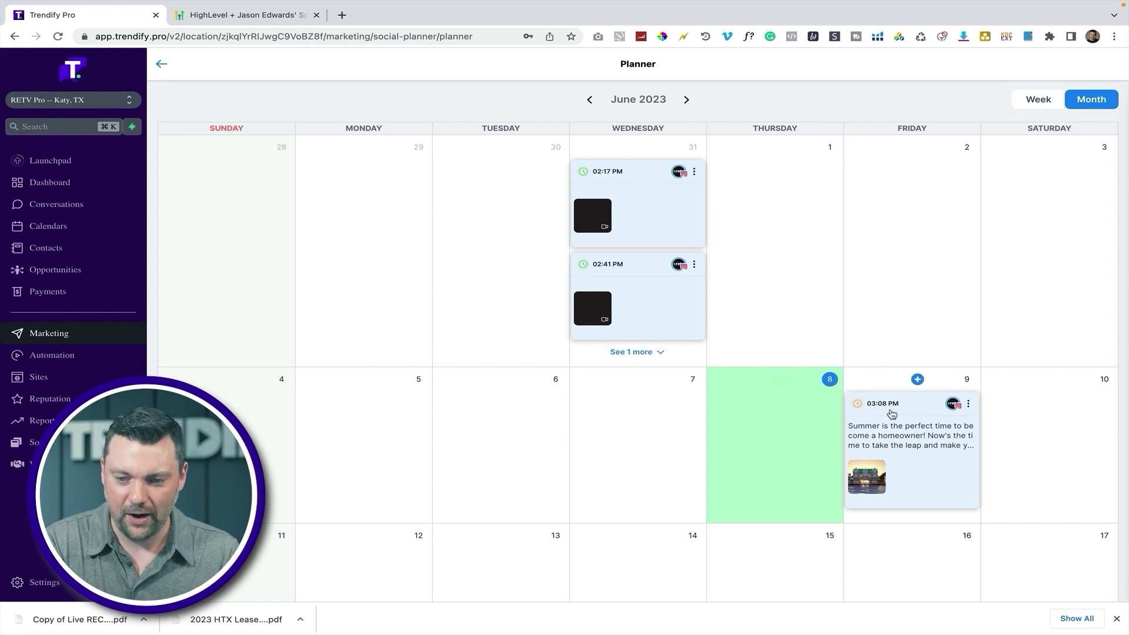
drag(893, 415, 1035, 417)
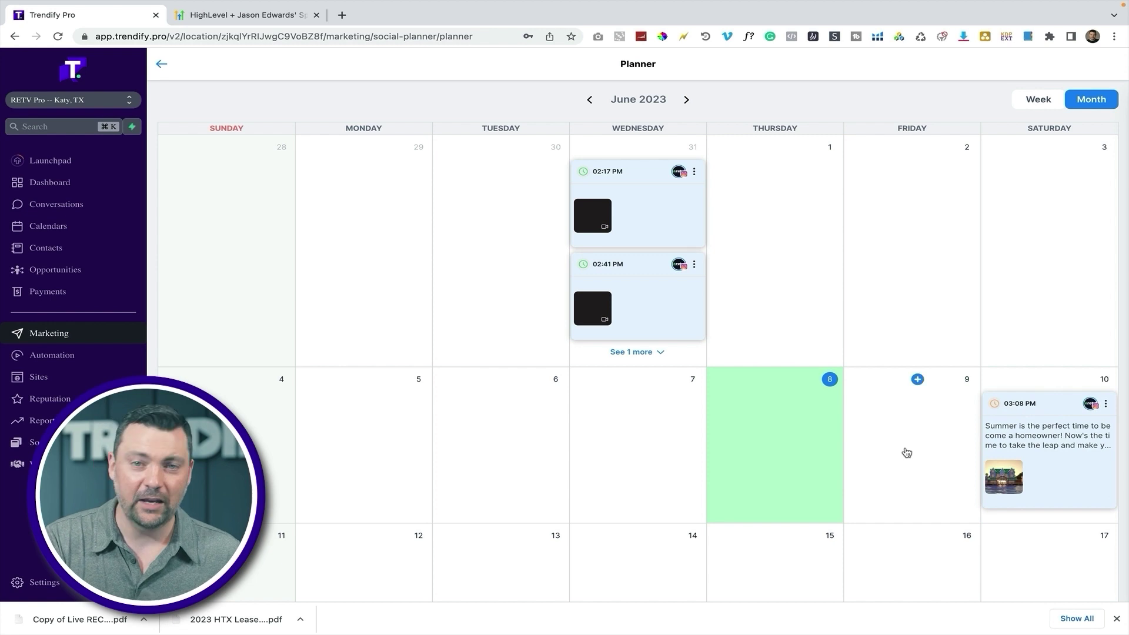
drag(1024, 405, 1023, 533)
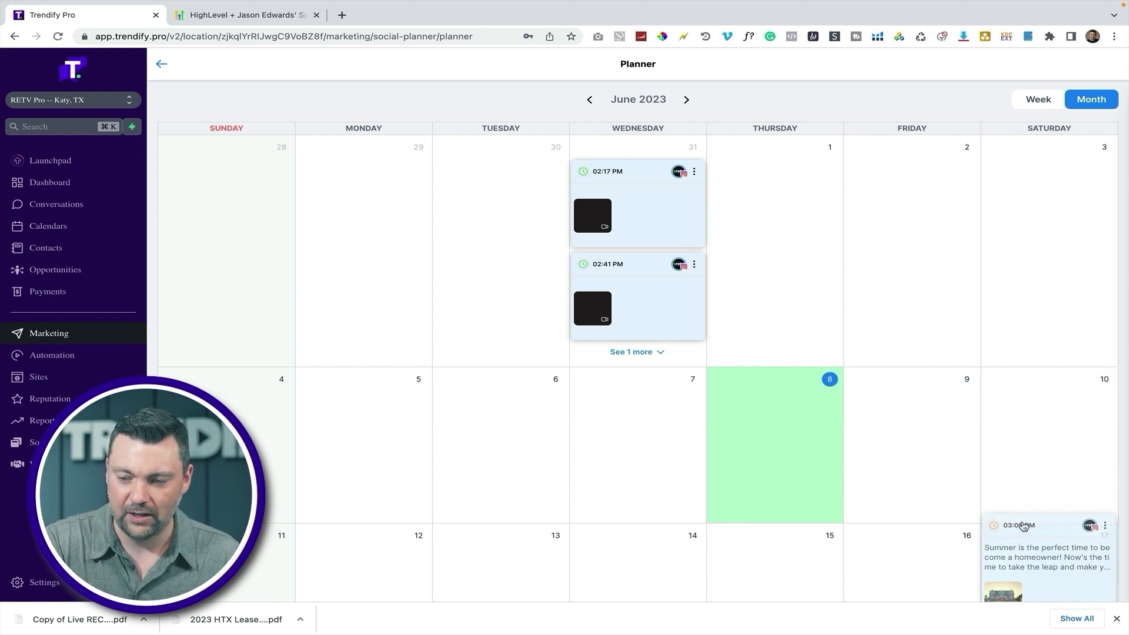
drag(1046, 514, 673, 497)
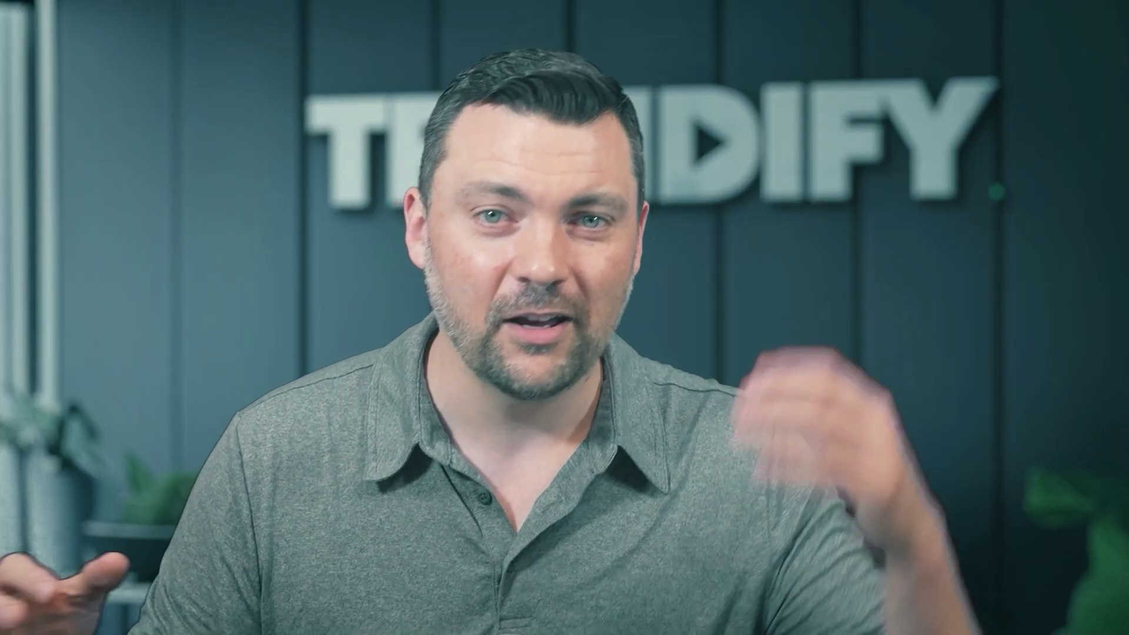